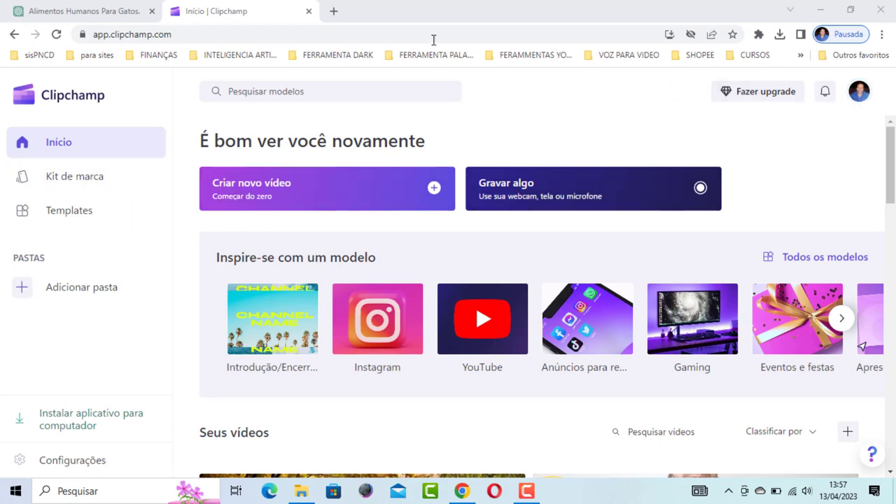
Step: Create a new video from scratch and import the five pexels cat videos from the desktop folder VIDEO PARA TRABALHO
{"action": "left_click", "coordinate": [266, 195]}
{"action": "left_click", "coordinate": [265, 195]}
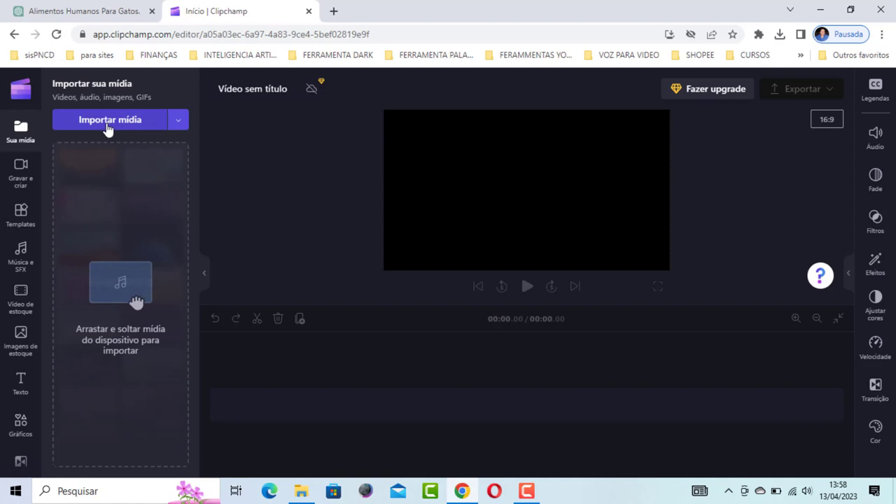
{"action": "left_click", "coordinate": [127, 121]}
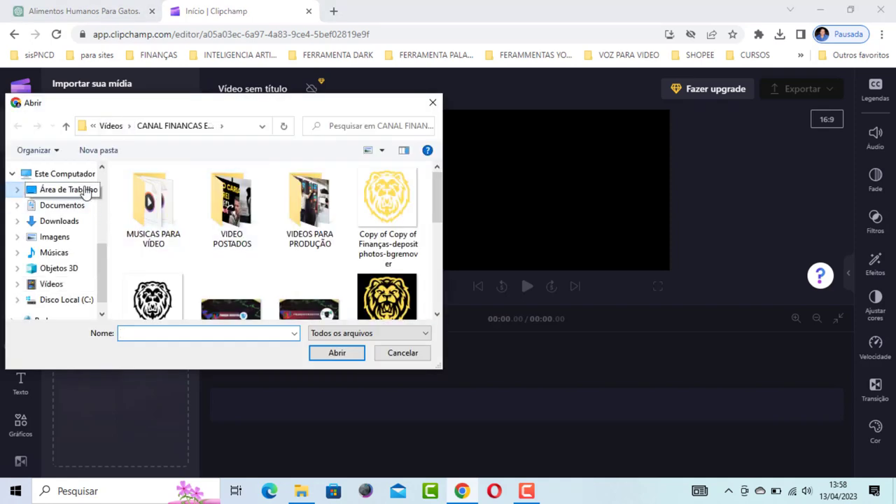
{"action": "left_click", "coordinate": [85, 193]}
{"action": "scroll", "coordinate": [322, 198], "scroll_direction": "down", "scroll_amount": 1}
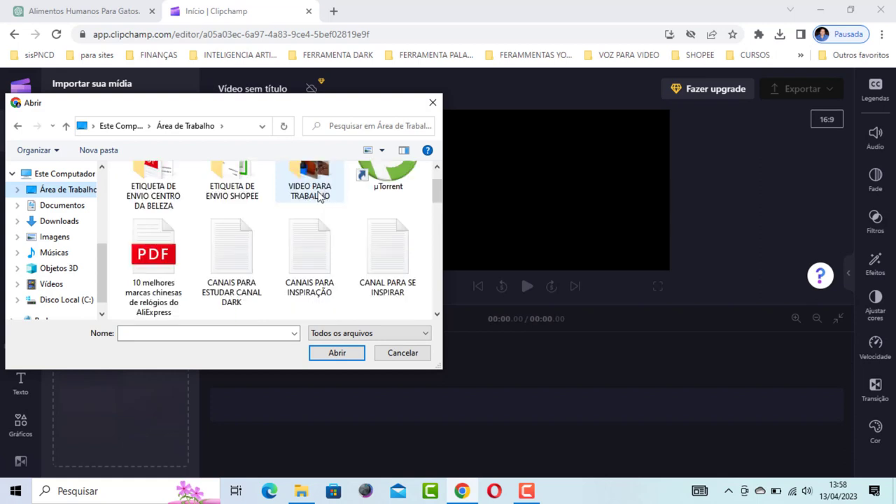
{"action": "double_click", "coordinate": [318, 199]}
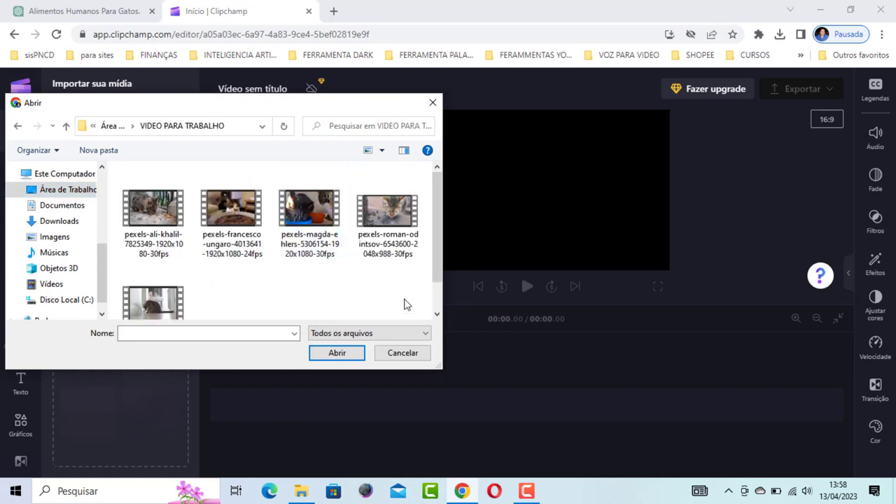
{"action": "left_click_drag", "start_coordinate": [406, 306], "coordinate": [138, 200]}
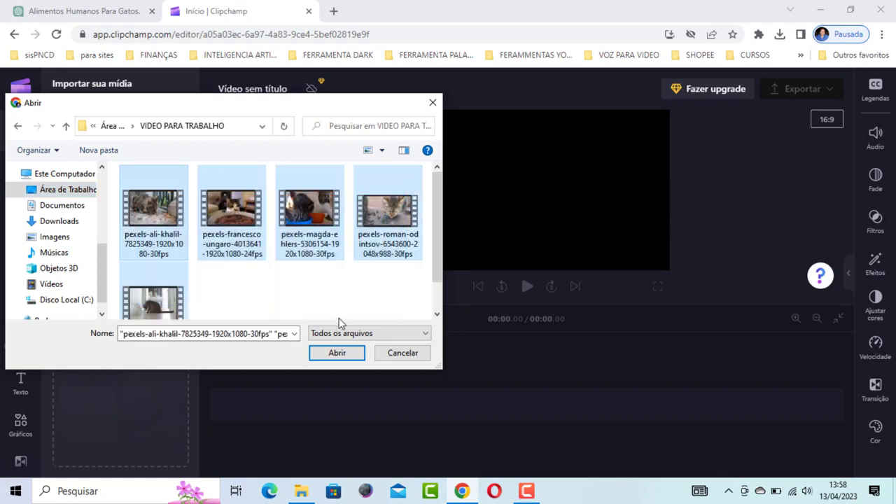
{"action": "left_click", "coordinate": [334, 353]}
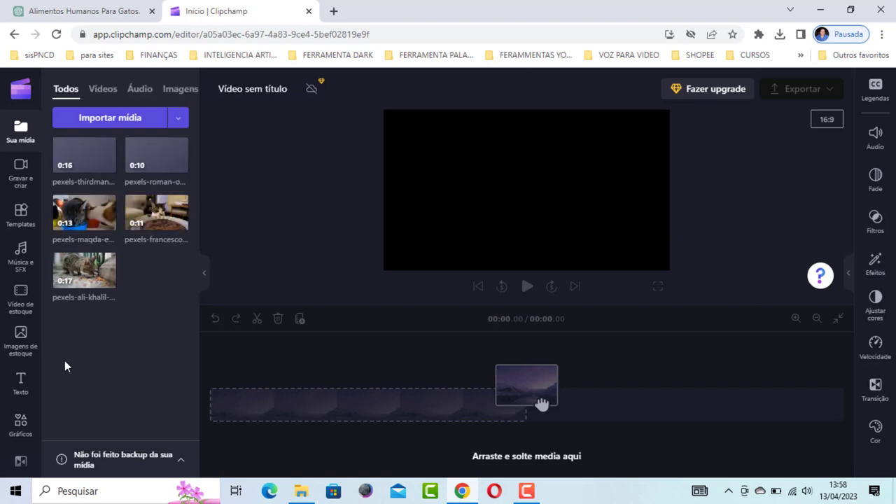
{"action": "mouse_move", "coordinate": [98, 213]}
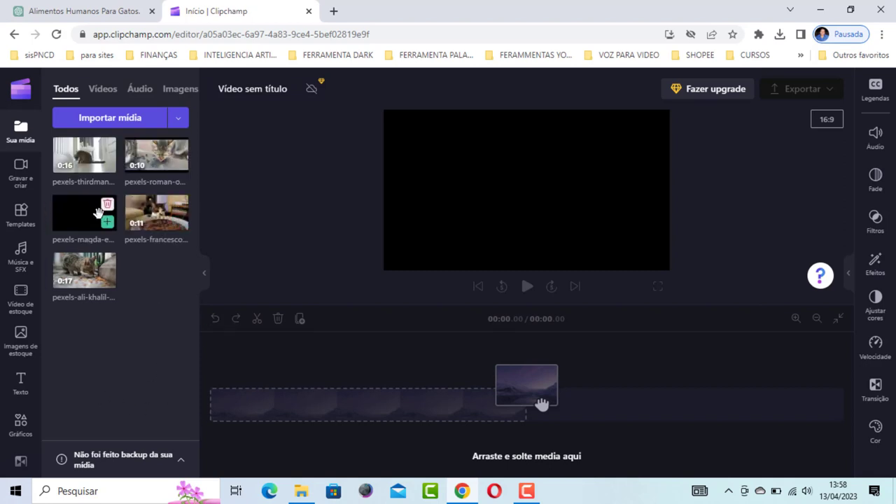
Step: Switch to the ChatGPT conversation and review the list of five human foods for cats and the YouTube introduction
{"action": "left_click", "coordinate": [91, 13]}
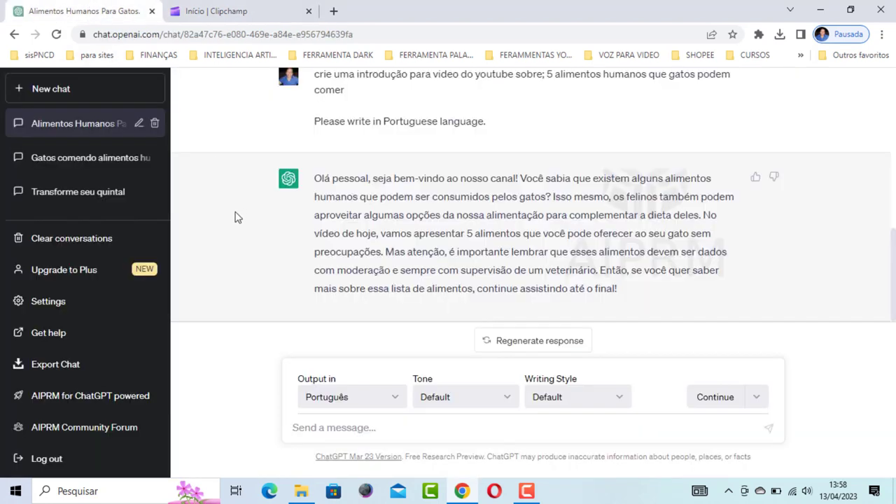
{"action": "scroll", "coordinate": [619, 268], "scroll_direction": "up", "scroll_amount": 7}
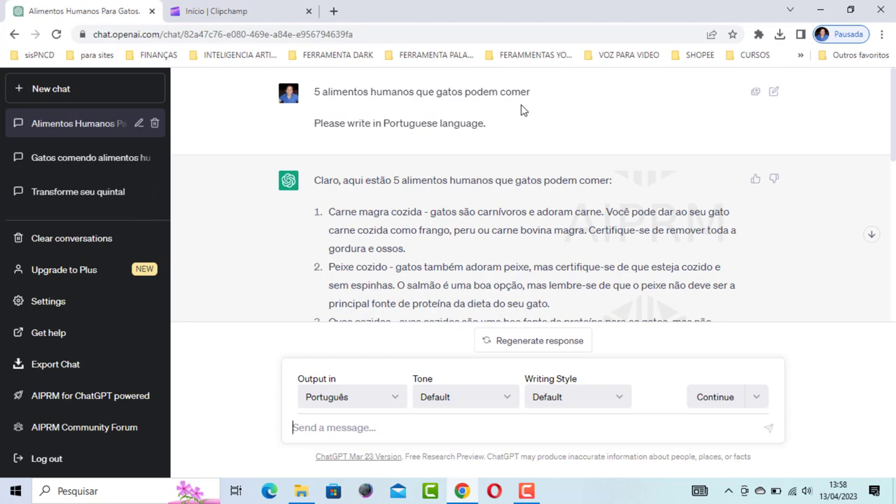
{"action": "scroll", "coordinate": [521, 112], "scroll_direction": "down", "scroll_amount": 3}
{"action": "scroll", "coordinate": [380, 134], "scroll_direction": "up", "scroll_amount": 3}
{"action": "scroll", "coordinate": [378, 132], "scroll_direction": "down", "scroll_amount": 3}
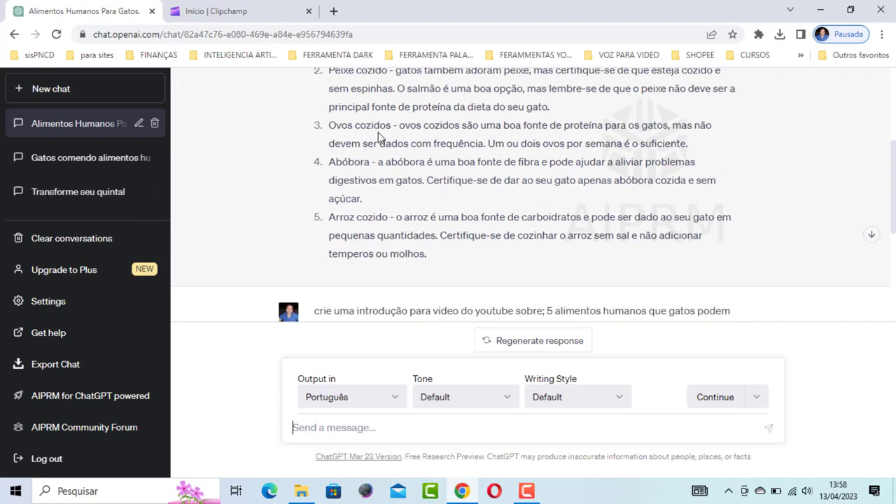
{"action": "scroll", "coordinate": [378, 132], "scroll_direction": "down", "scroll_amount": 2}
{"action": "scroll", "coordinate": [377, 135], "scroll_direction": "down", "scroll_amount": 2}
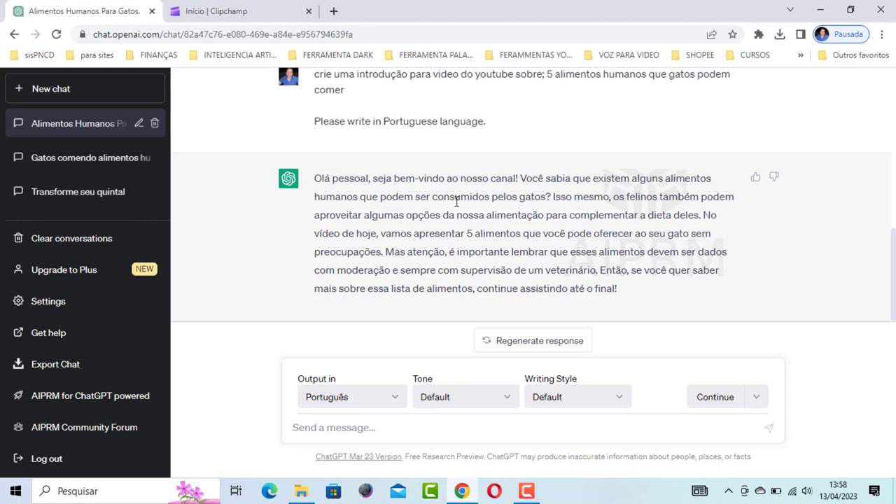
{"action": "scroll", "coordinate": [456, 201], "scroll_direction": "up", "scroll_amount": 4}
{"action": "scroll", "coordinate": [450, 168], "scroll_direction": "down", "scroll_amount": 4}
Step: Copy the whole generated YouTube introduction paragraph, from "Olá pessoal" to "continue assistindo até o final!"
{"action": "left_click_drag", "start_coordinate": [315, 177], "coordinate": [639, 299]}
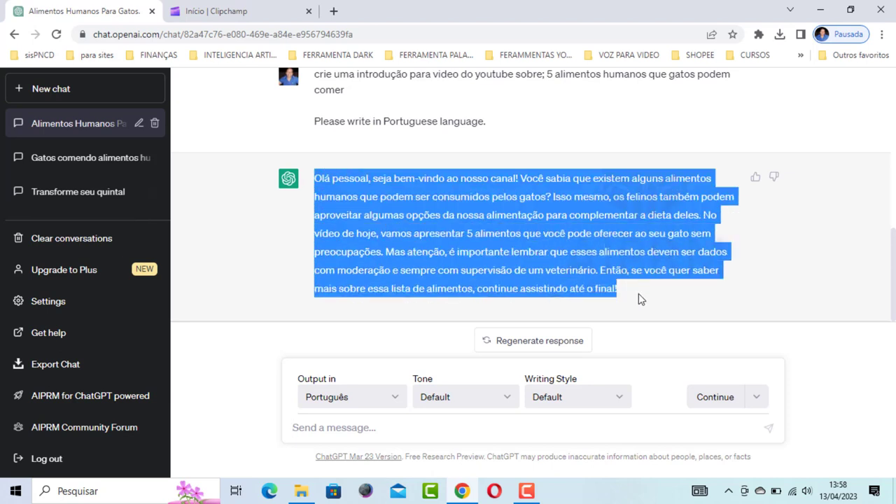
{"action": "right_click", "coordinate": [425, 188]}
{"action": "left_click", "coordinate": [466, 207]}
Step: Switch to Clipchamp, open the text-to-speech converter and paste the introduction as its text, followed by a blank line
{"action": "left_click", "coordinate": [217, 10]}
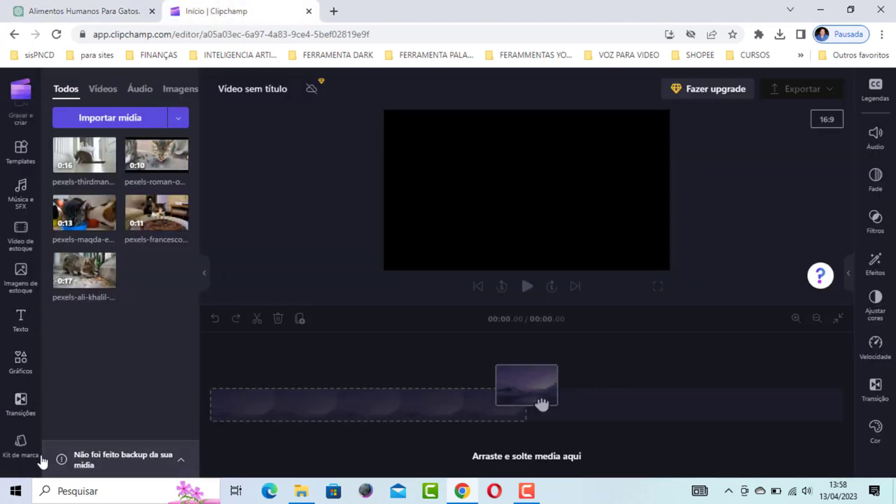
{"action": "scroll", "coordinate": [21, 224], "scroll_direction": "up", "scroll_amount": 2}
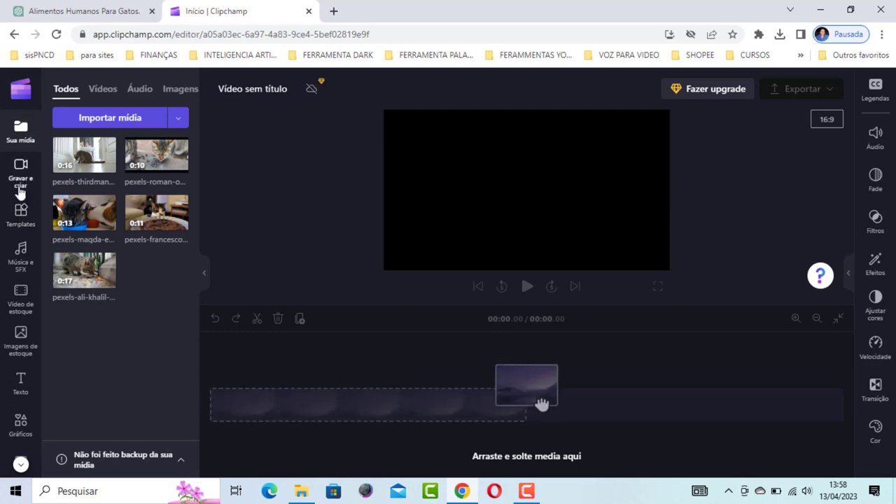
{"action": "left_click", "coordinate": [21, 166]}
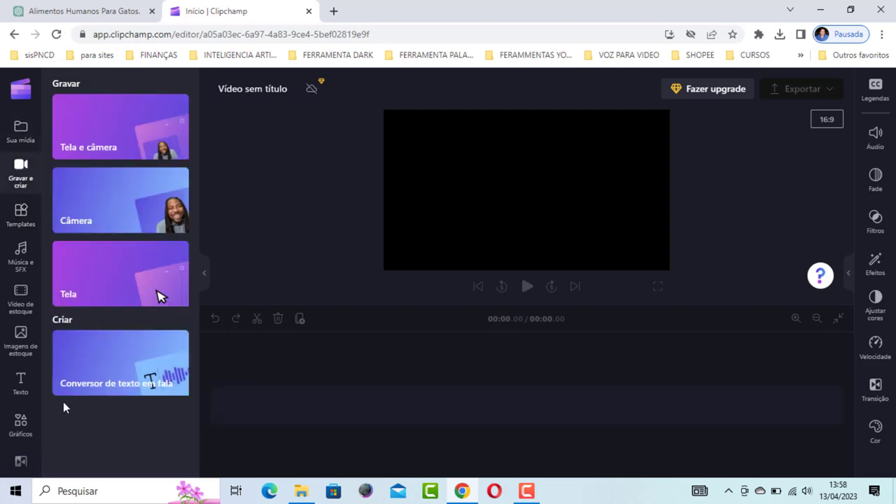
{"action": "left_click", "coordinate": [112, 367]}
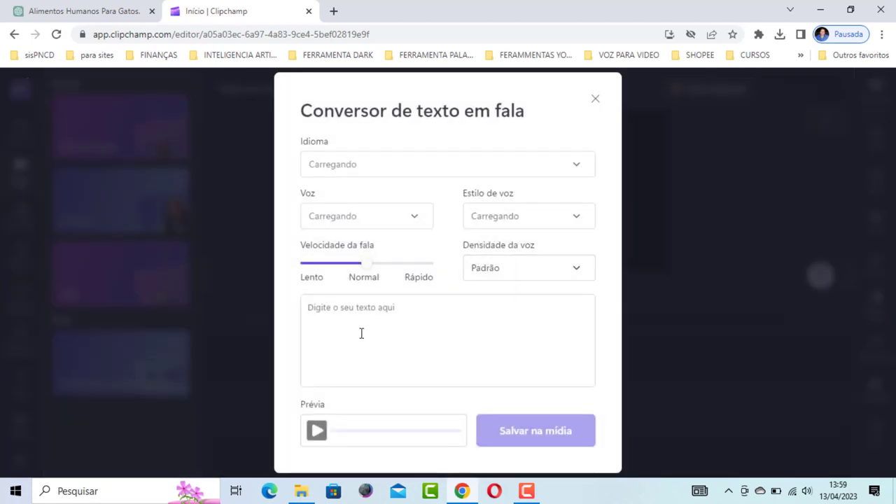
{"action": "right_click", "coordinate": [336, 313]}
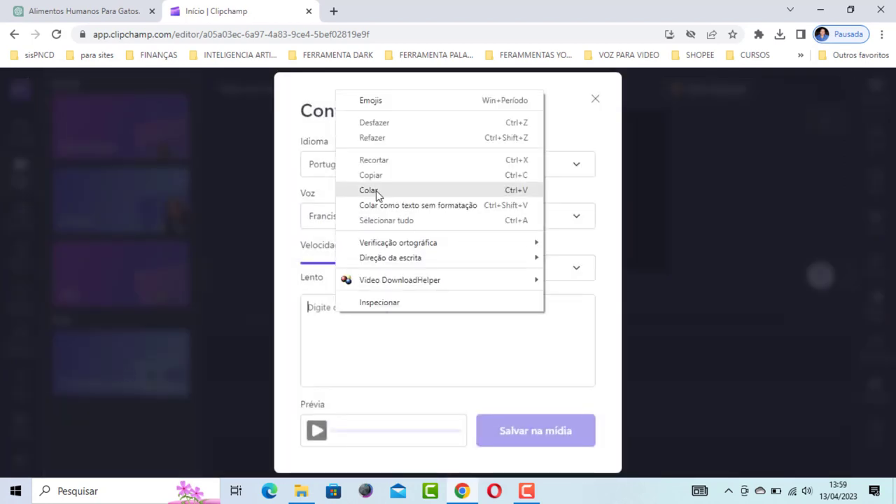
{"action": "left_click", "coordinate": [376, 190]}
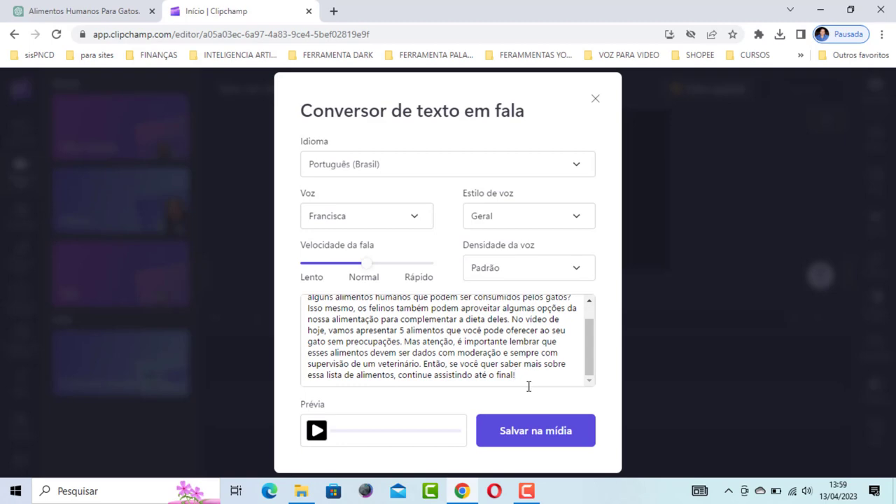
{"action": "key", "text": "Return"}
{"action": "key", "text": "Return"}
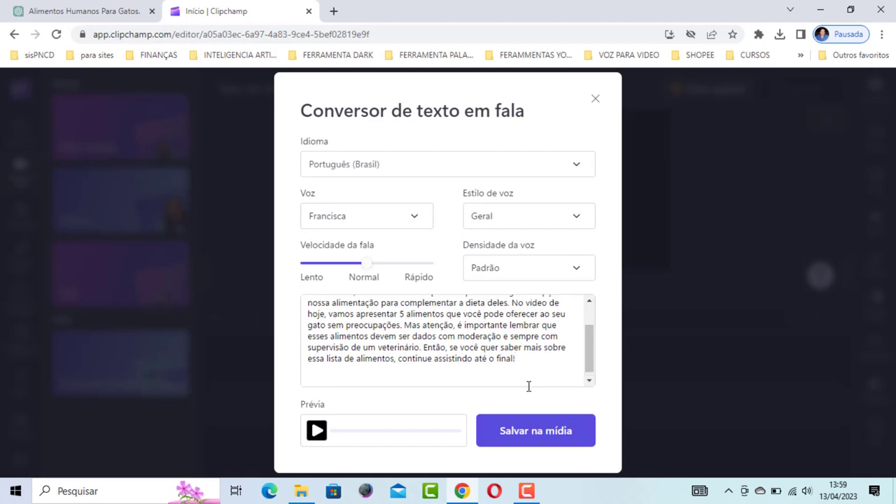
Step: Switch to ChatGPT and copy the five numbered food items, from "Carne magra cozida" to "temperos ou molhos"
{"action": "left_click", "coordinate": [105, 11]}
{"action": "scroll", "coordinate": [545, 289], "scroll_direction": "up", "scroll_amount": 4}
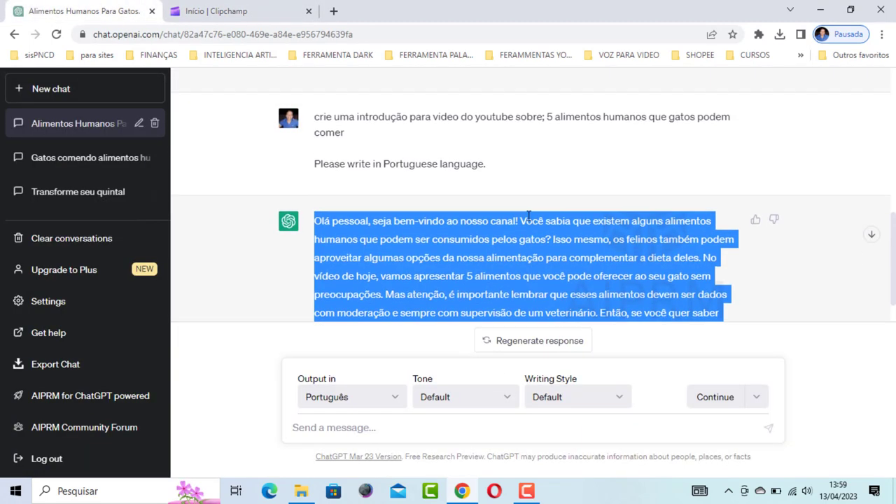
{"action": "scroll", "coordinate": [423, 192], "scroll_direction": "up", "scroll_amount": 2}
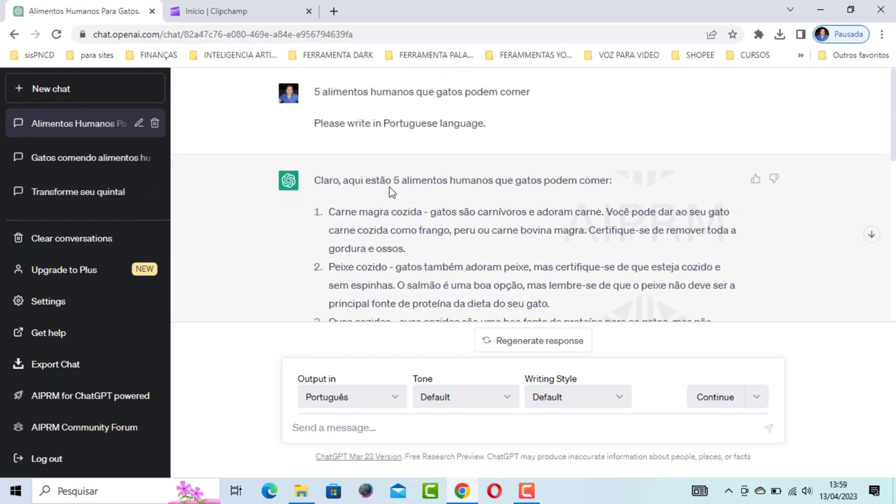
{"action": "scroll", "coordinate": [390, 192], "scroll_direction": "down", "scroll_amount": 1}
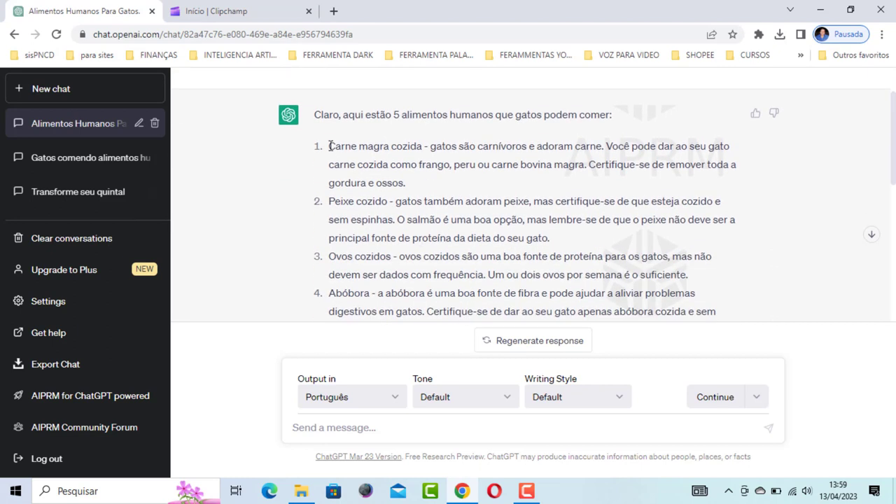
{"action": "left_click_drag", "start_coordinate": [352, 165], "coordinate": [426, 257]}
{"action": "scroll", "coordinate": [371, 214], "scroll_direction": "down", "scroll_amount": 2}
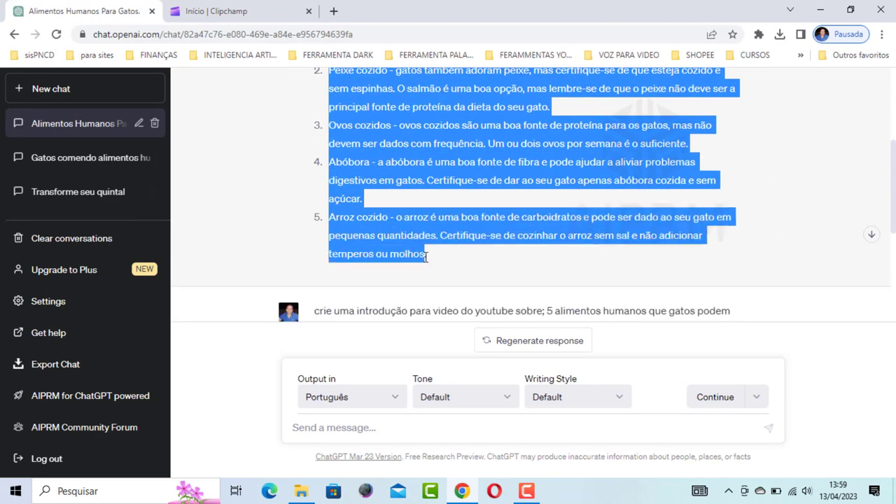
{"action": "right_click", "coordinate": [403, 143]}
{"action": "left_click", "coordinate": [429, 152]}
Step: Switch to Clipchamp and paste the copied food list below the introduction in the text-to-speech text
{"action": "left_click", "coordinate": [260, 14]}
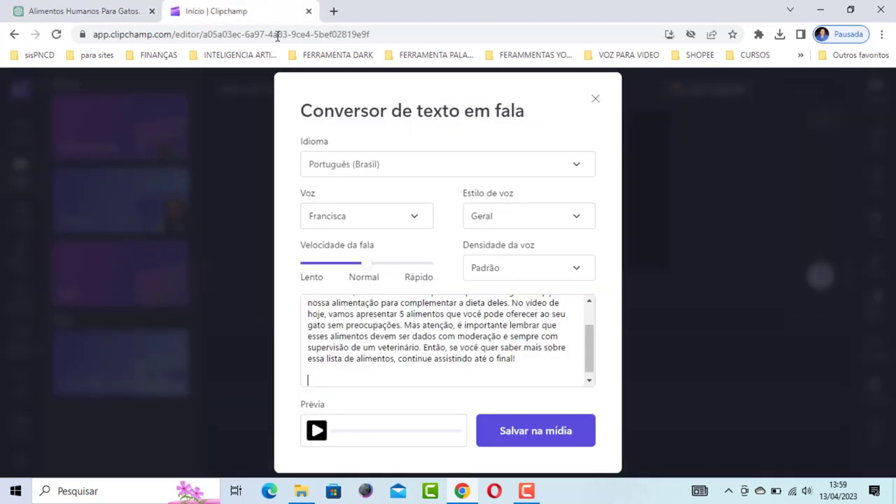
{"action": "right_click", "coordinate": [325, 380]}
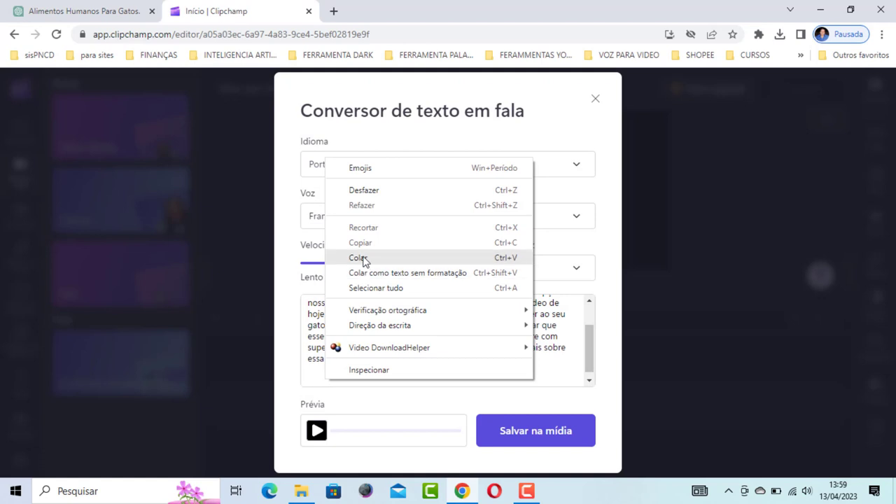
{"action": "left_click", "coordinate": [360, 257]}
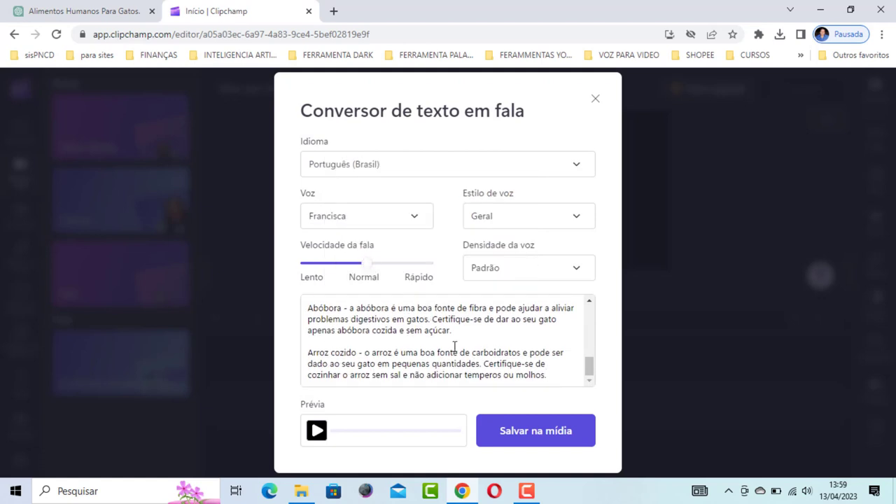
{"action": "scroll", "coordinate": [447, 341], "scroll_direction": "up", "scroll_amount": 2}
{"action": "scroll", "coordinate": [420, 343], "scroll_direction": "down", "scroll_amount": 2}
Step: Look through the available voices, keep Francisca, and save the narration to the project media
{"action": "left_click", "coordinate": [414, 221]}
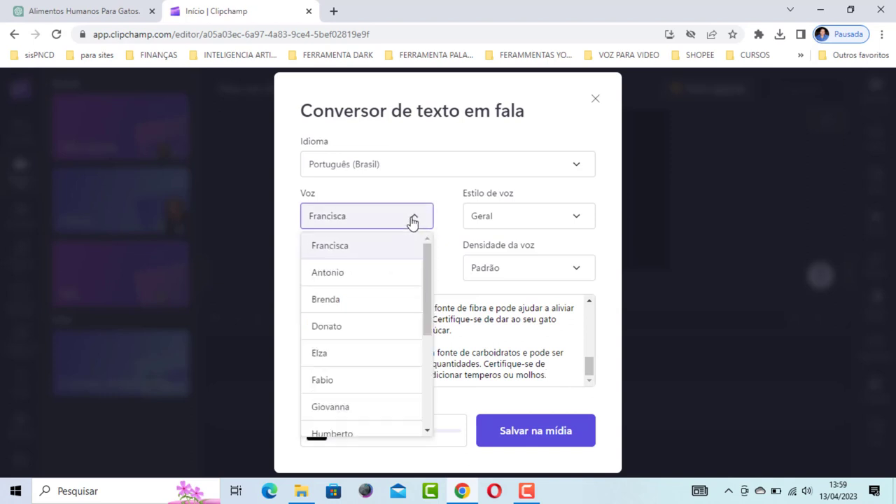
{"action": "scroll", "coordinate": [348, 332], "scroll_direction": "down", "scroll_amount": 3}
{"action": "scroll", "coordinate": [406, 262], "scroll_direction": "up", "scroll_amount": 4}
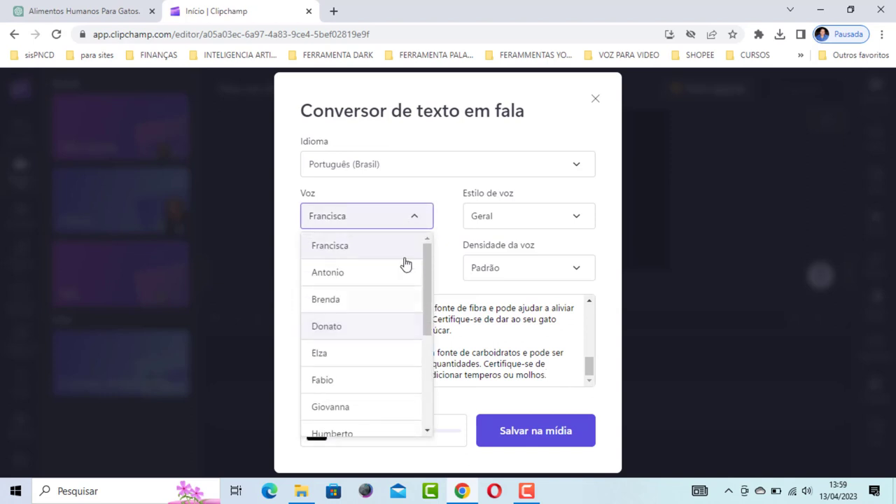
{"action": "left_click", "coordinate": [452, 220]}
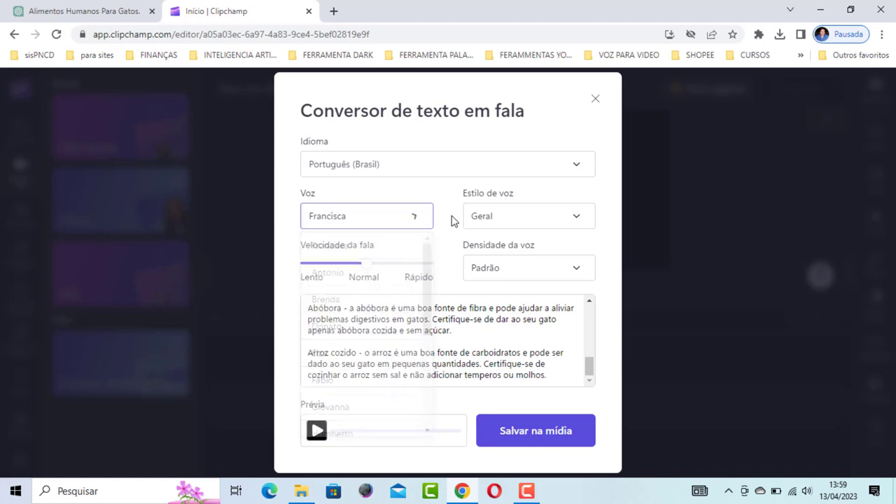
{"action": "left_click", "coordinate": [519, 431]}
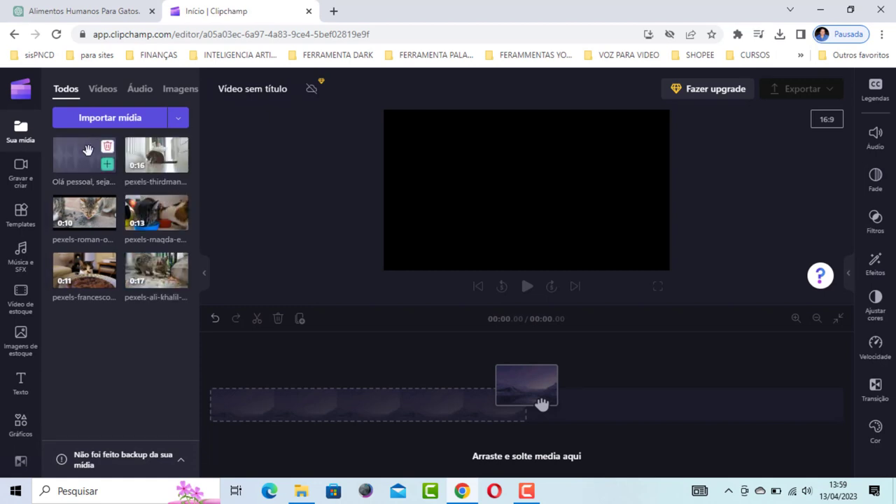
Step: Place the narration audio at the start of the timeline and preview its opening seconds, returning the playhead to zero
{"action": "mouse_move", "coordinate": [91, 166]}
{"action": "left_click_drag", "start_coordinate": [133, 181], "coordinate": [287, 407]}
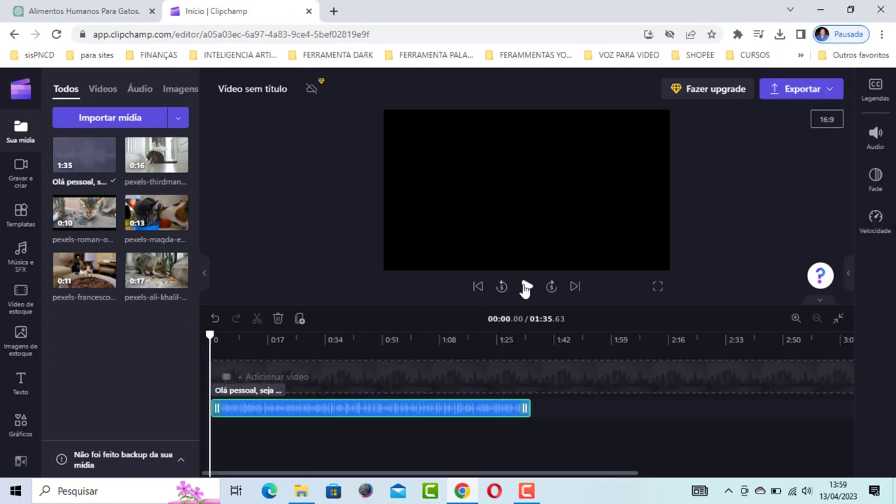
{"action": "left_click", "coordinate": [526, 287]}
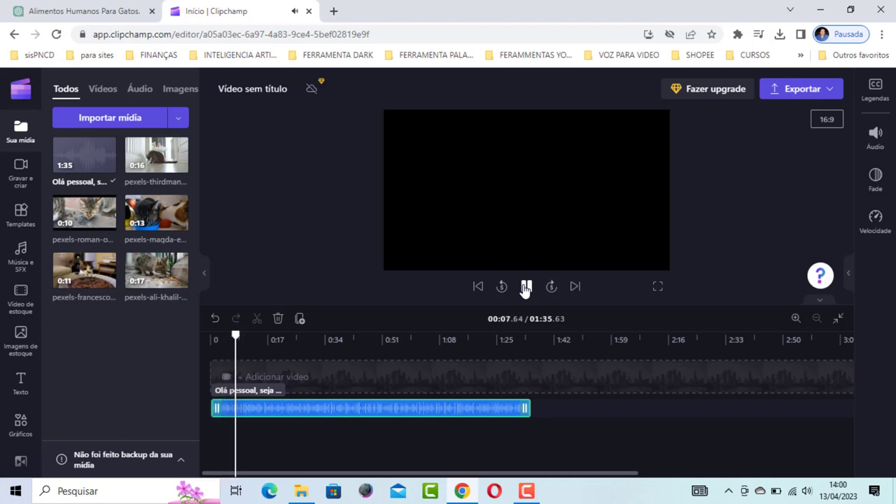
{"action": "left_click", "coordinate": [525, 287]}
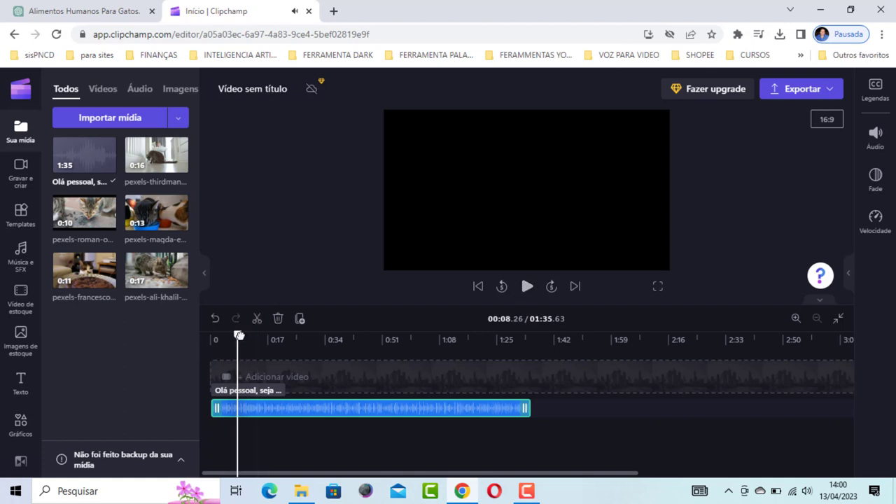
{"action": "left_click_drag", "start_coordinate": [238, 335], "coordinate": [206, 341]}
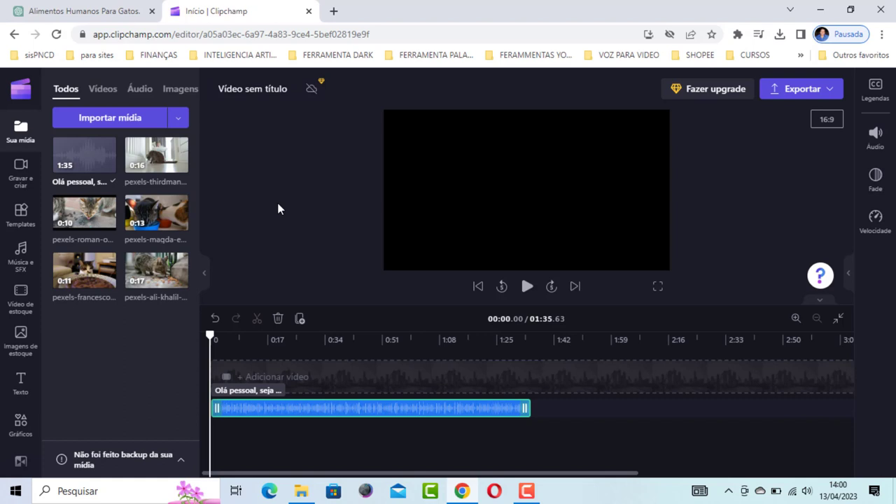
Step: Add the pexels-thirdman cat clip at the start of the video track above the narration
{"action": "mouse_move", "coordinate": [136, 159]}
{"action": "left_click_drag", "start_coordinate": [157, 166], "coordinate": [238, 391]}
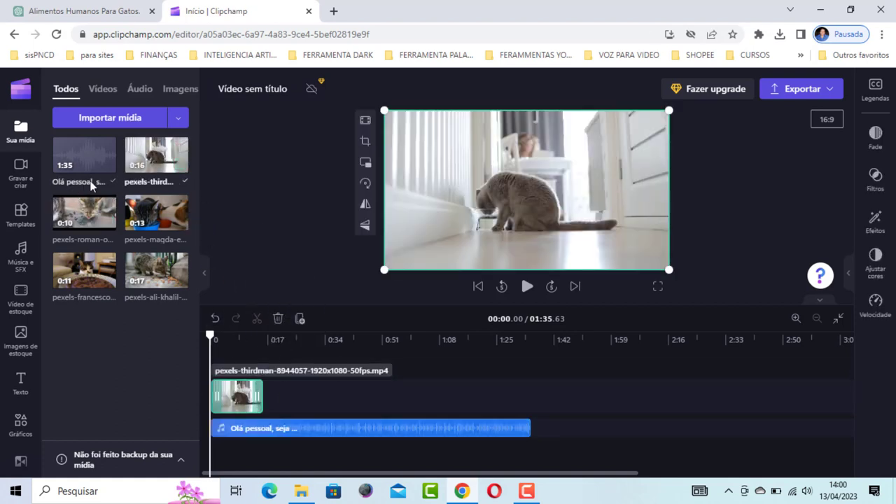
Step: Append the pexels-roman, pexels-magda, pexels-francesco and pexels-ali clips in that order after the first clip on the video track
{"action": "left_click_drag", "start_coordinate": [84, 213], "coordinate": [293, 396]}
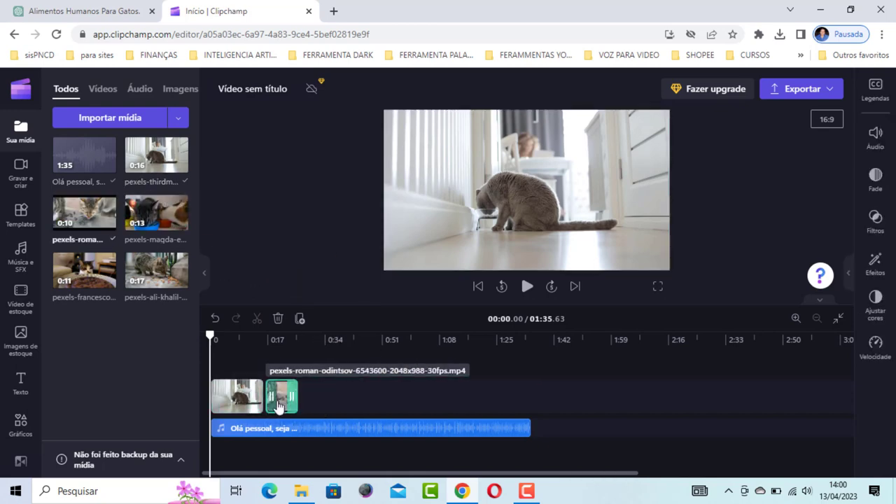
{"action": "left_click_drag", "start_coordinate": [166, 212], "coordinate": [315, 397]}
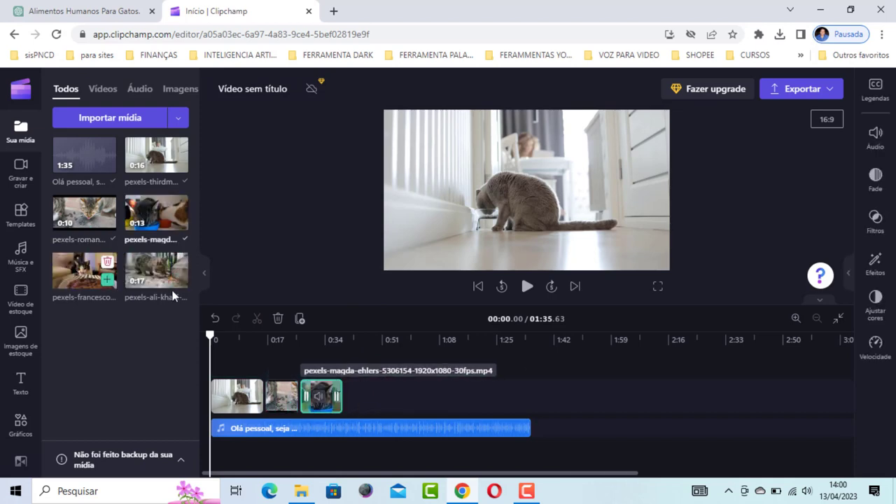
{"action": "left_click_drag", "start_coordinate": [84, 270], "coordinate": [357, 400]}
{"action": "left_click_drag", "start_coordinate": [142, 268], "coordinate": [392, 396]}
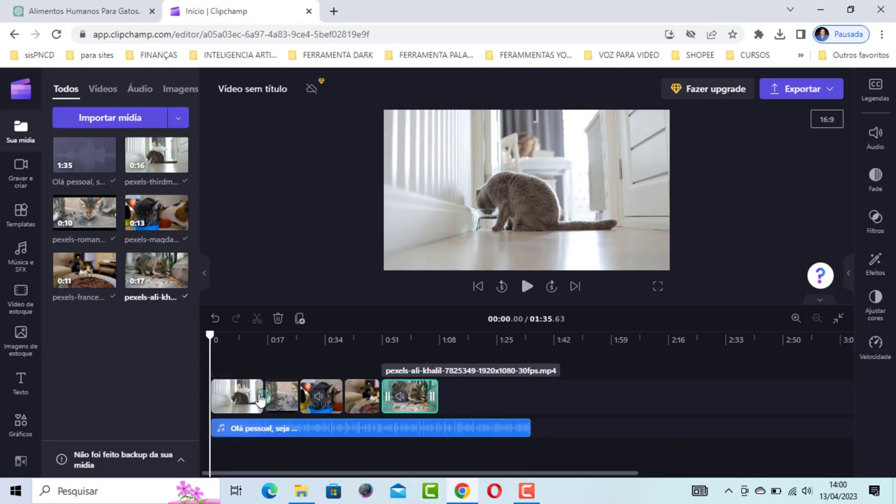
Step: Slow the first clip, pexels-thirdman, to a speed of 0.5 to cover more of the narration
{"action": "mouse_move", "coordinate": [267, 401]}
{"action": "scroll", "coordinate": [28, 384], "scroll_direction": "down", "scroll_amount": 2}
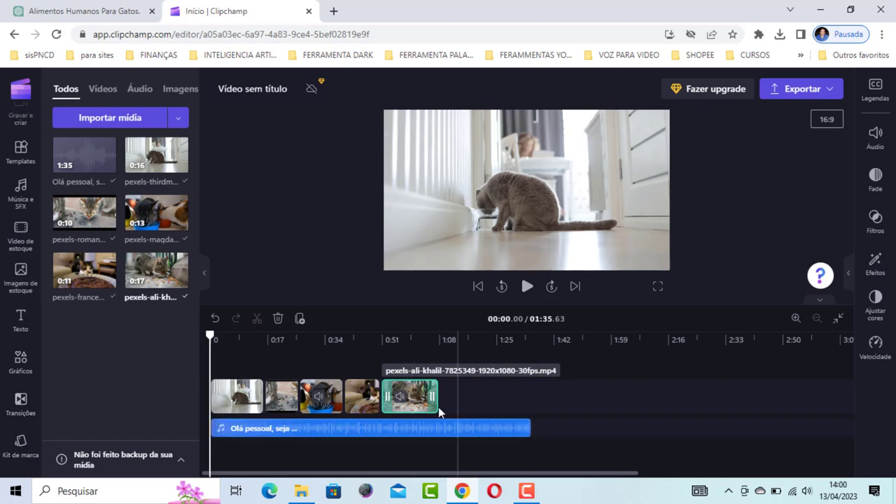
{"action": "left_click", "coordinate": [232, 403]}
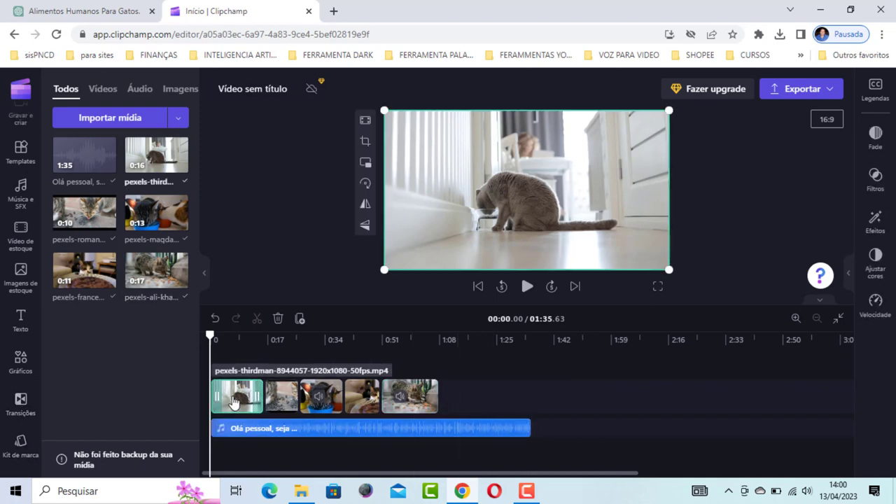
{"action": "left_click", "coordinate": [875, 306]}
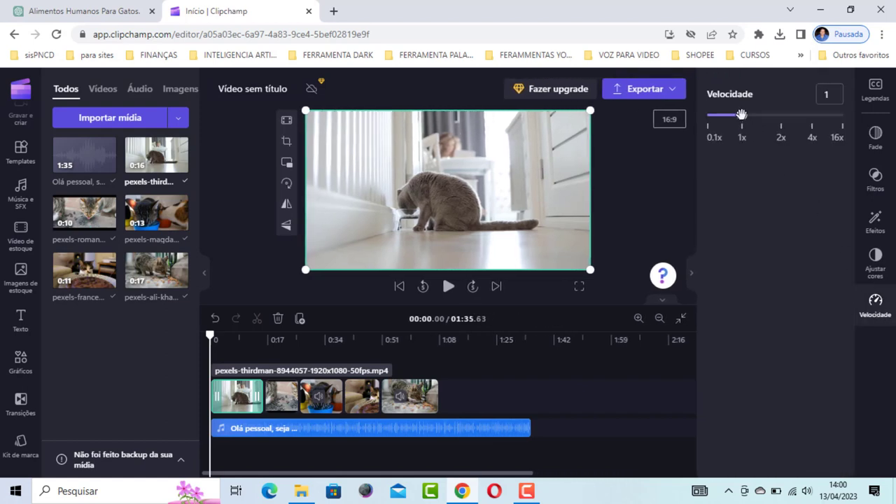
{"action": "left_click_drag", "start_coordinate": [740, 114], "coordinate": [720, 118]}
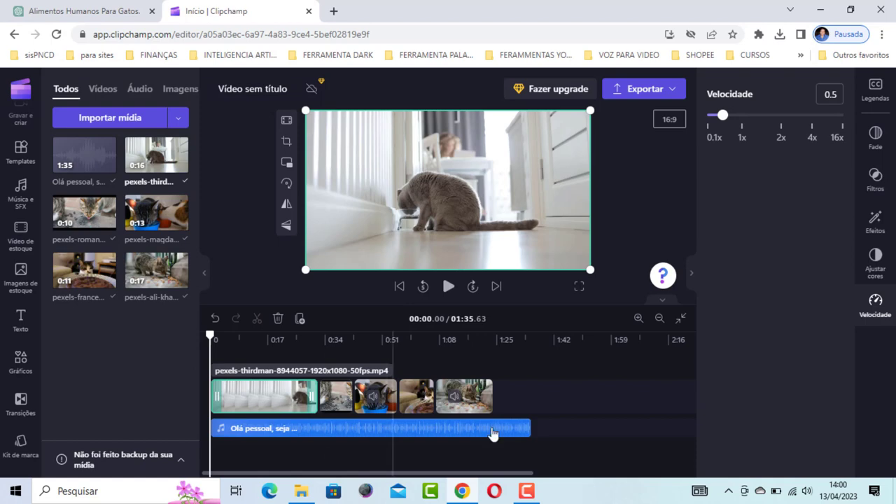
Step: Bring the playhead onto the second clip, pexels-roman, and slow it to a speed of 0.6
{"action": "left_click", "coordinate": [338, 395]}
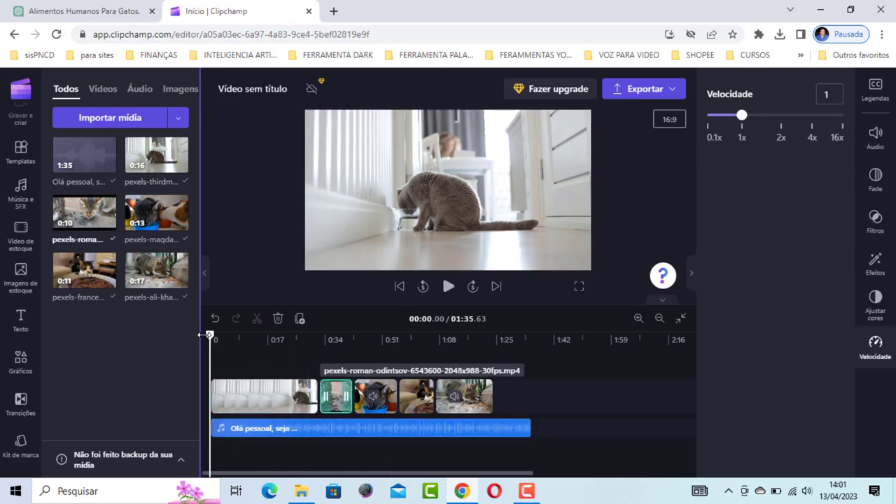
{"action": "left_click_drag", "start_coordinate": [211, 334], "coordinate": [330, 344]}
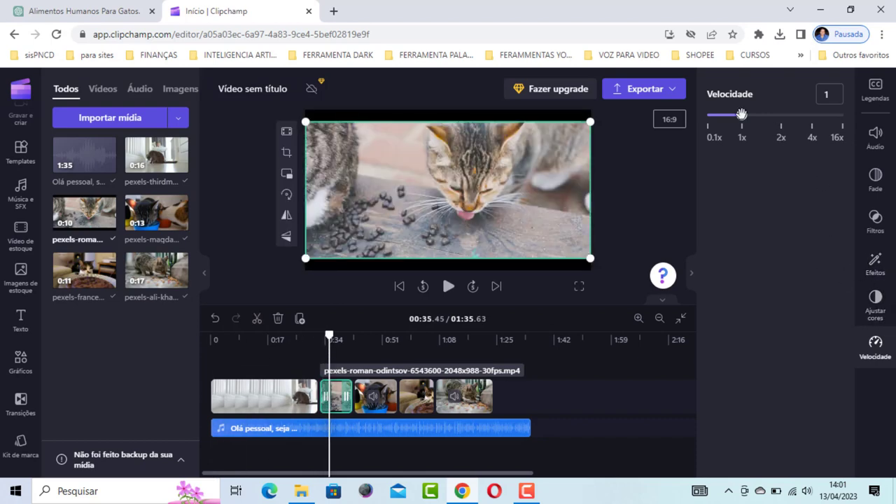
{"action": "left_click_drag", "start_coordinate": [742, 114], "coordinate": [727, 116]}
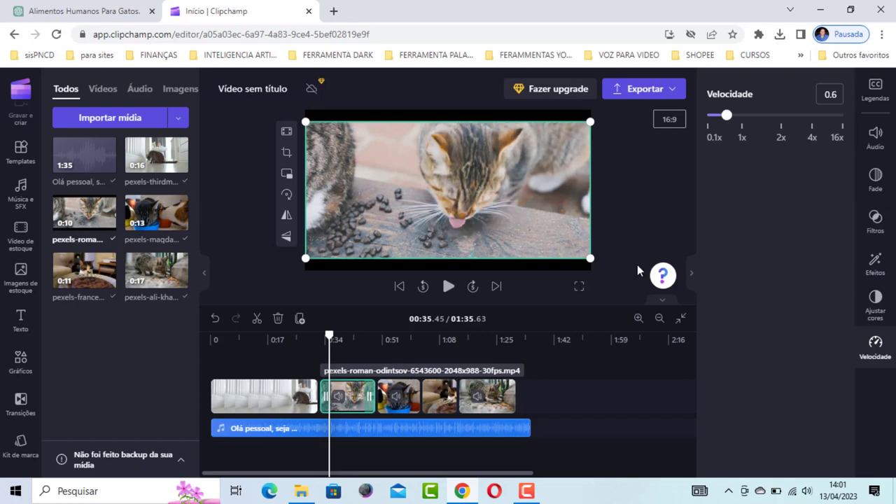
Step: Slow the last clip, pexels-ali, to a speed of 0.8 and close the speed settings
{"action": "left_click", "coordinate": [493, 405]}
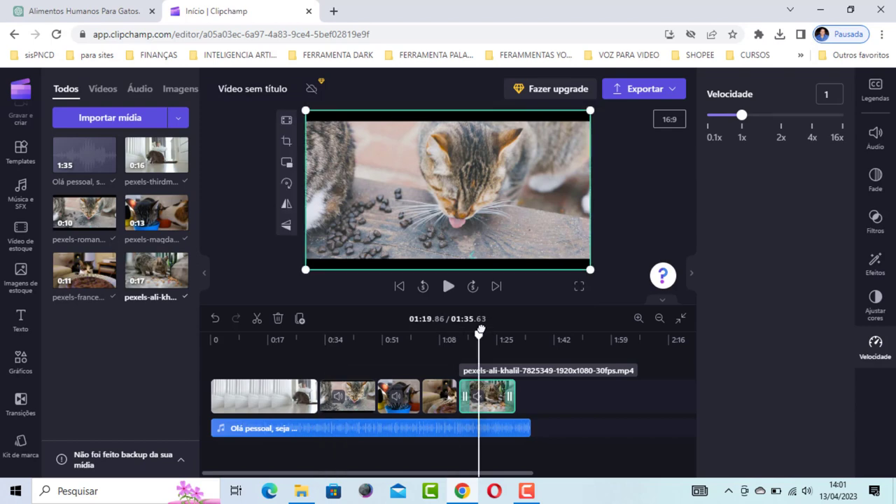
{"action": "left_click_drag", "start_coordinate": [741, 114], "coordinate": [733, 118]}
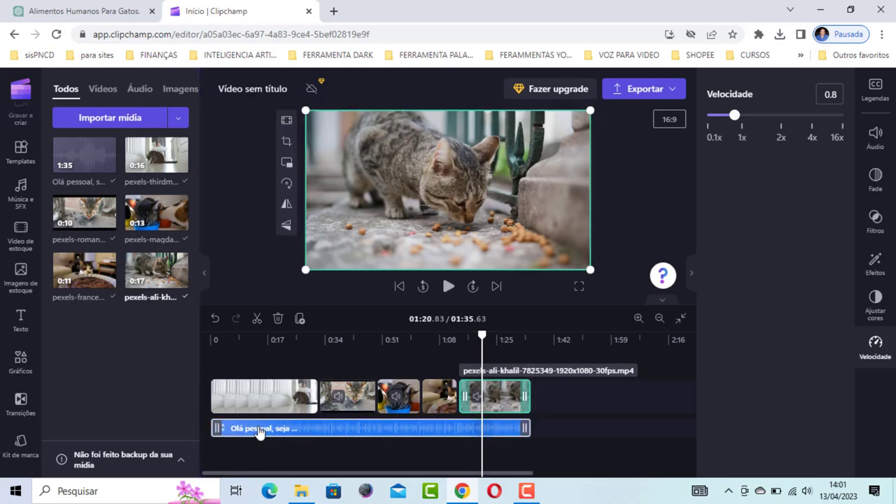
{"action": "left_click", "coordinate": [878, 346]}
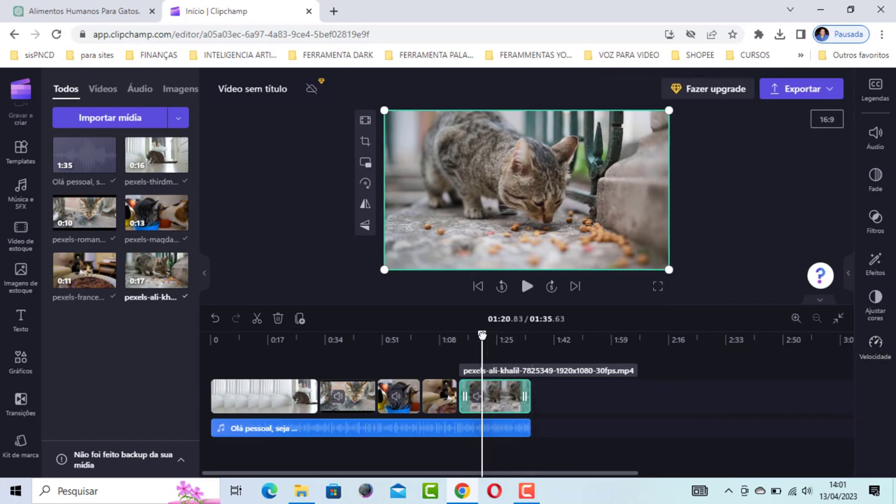
Step: Insert the horizontal Portas de celeiro transition between the first and second cat clips
{"action": "left_click_drag", "start_coordinate": [483, 336], "coordinate": [268, 336]}
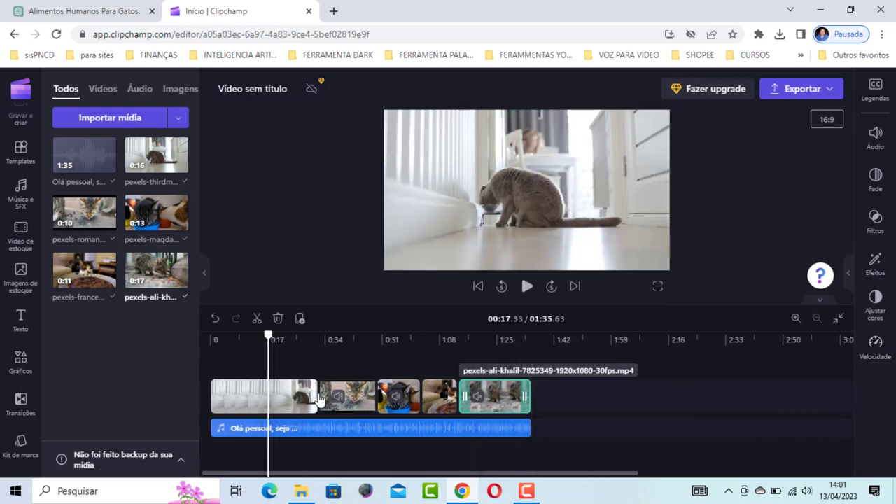
{"action": "left_click", "coordinate": [319, 397]}
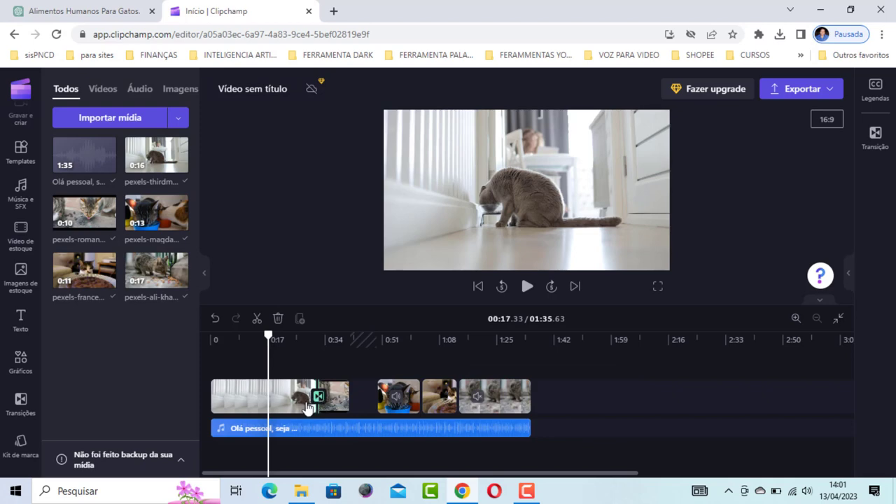
{"action": "left_click", "coordinate": [20, 403]}
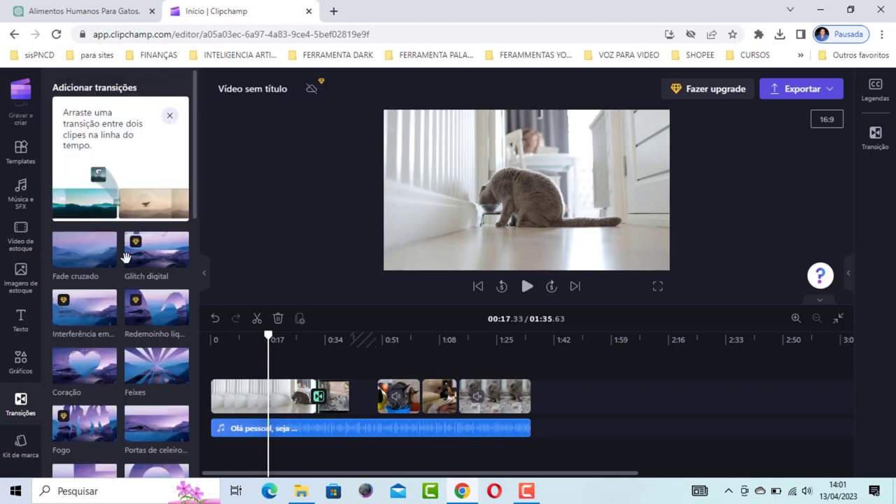
{"action": "scroll", "coordinate": [91, 303], "scroll_direction": "down", "scroll_amount": 2}
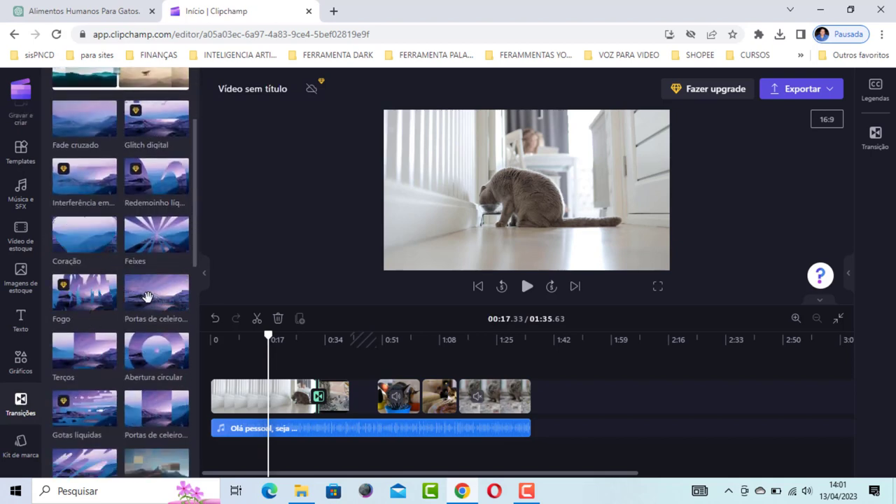
{"action": "left_click_drag", "start_coordinate": [154, 306], "coordinate": [320, 399]}
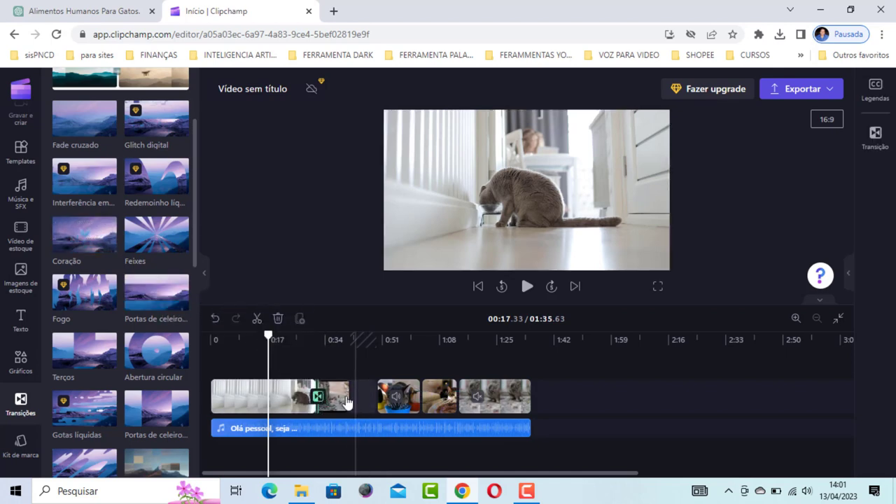
Step: Set the speed of the pexels-roman clip to 0.3
{"action": "left_click", "coordinate": [336, 398]}
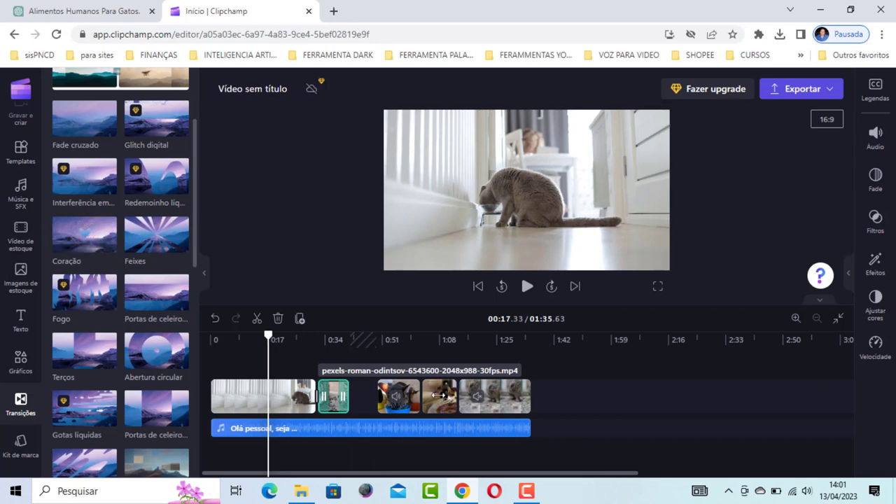
{"action": "left_click", "coordinate": [877, 347]}
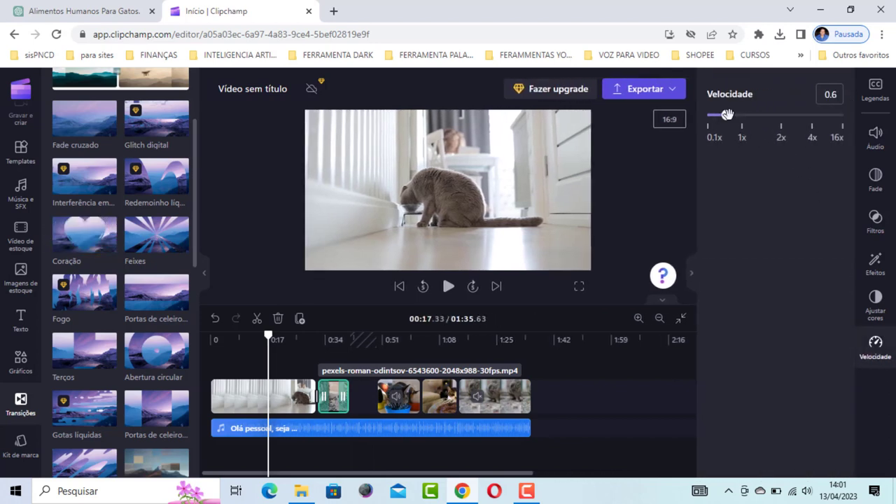
{"action": "left_click_drag", "start_coordinate": [727, 114], "coordinate": [714, 116]}
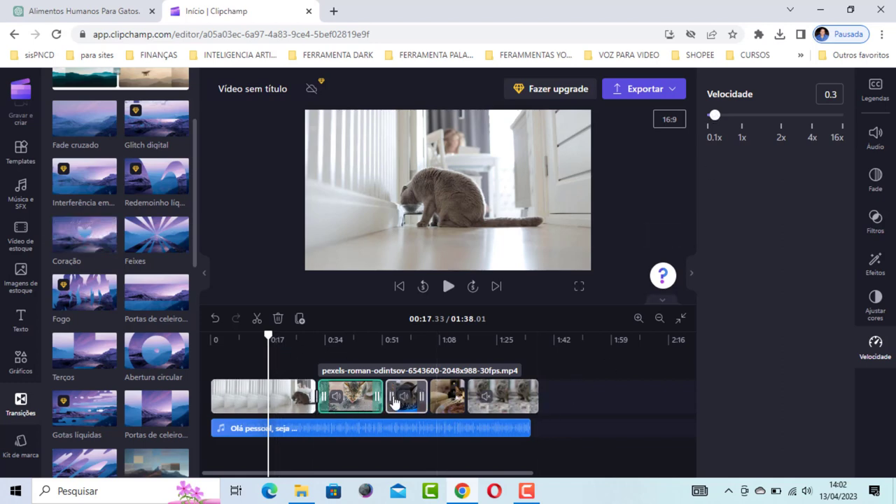
Step: Add transitions at the three remaining cuts between the cat clips, moving the last clip against the one before it
{"action": "left_click", "coordinate": [428, 400]}
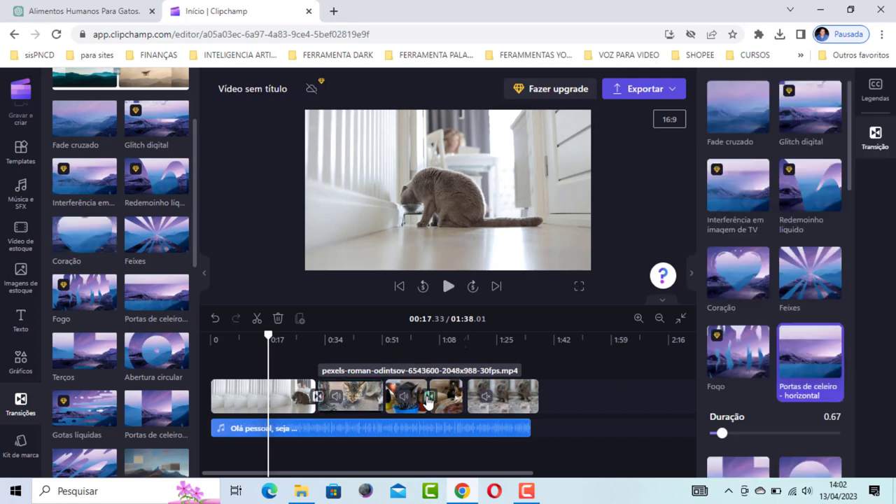
{"action": "left_click", "coordinate": [383, 401]}
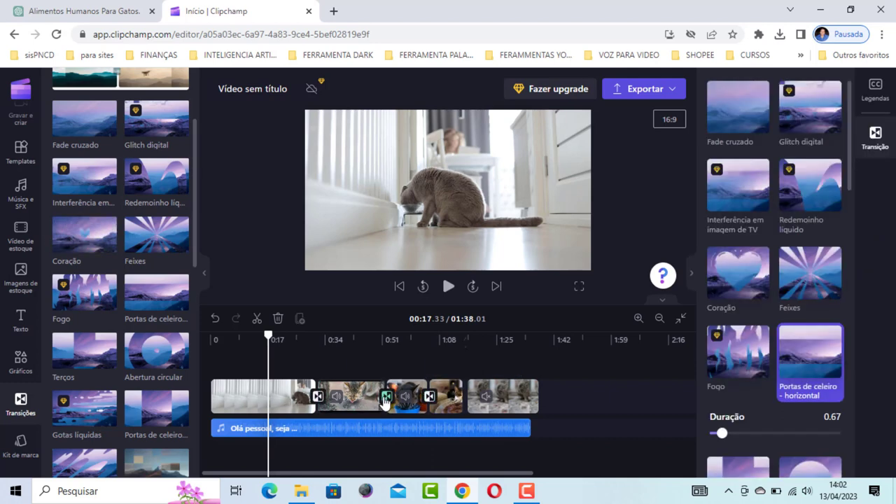
{"action": "left_click", "coordinate": [479, 405]}
{"action": "left_click_drag", "start_coordinate": [477, 406], "coordinate": [462, 396]}
{"action": "left_click", "coordinate": [462, 396]}
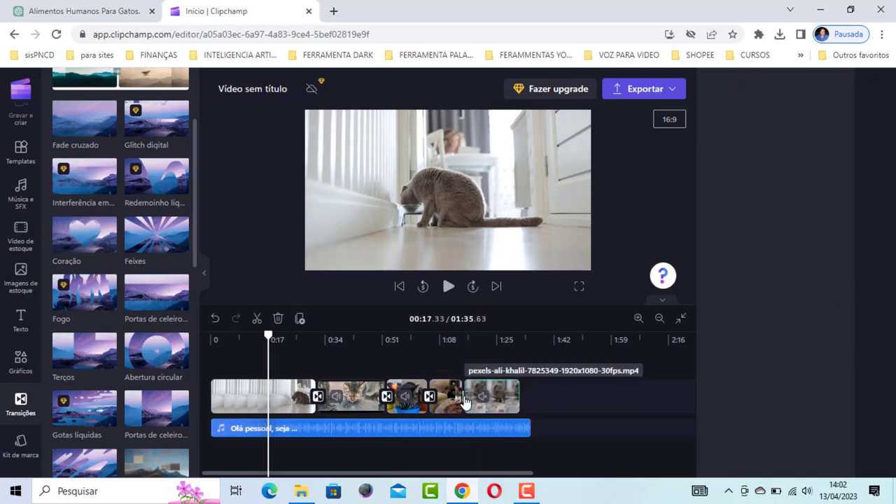
{"action": "left_click", "coordinate": [518, 396]}
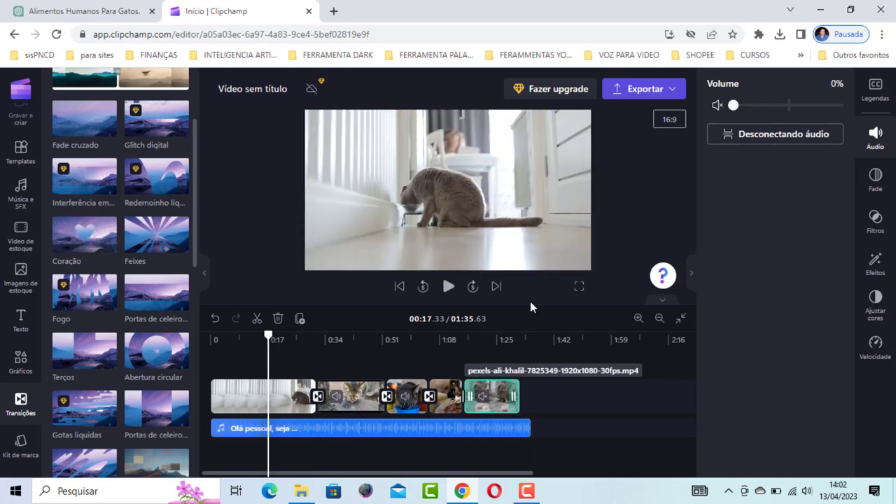
Step: Slow the pexels-francesco clip to a speed of 0.7 and trim the last clip to end with the narration
{"action": "left_click", "coordinate": [443, 401]}
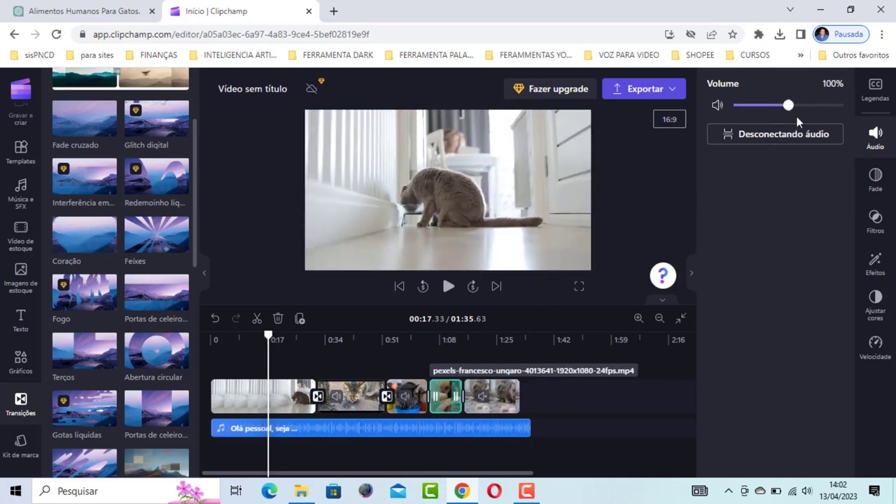
{"action": "left_click", "coordinate": [875, 344]}
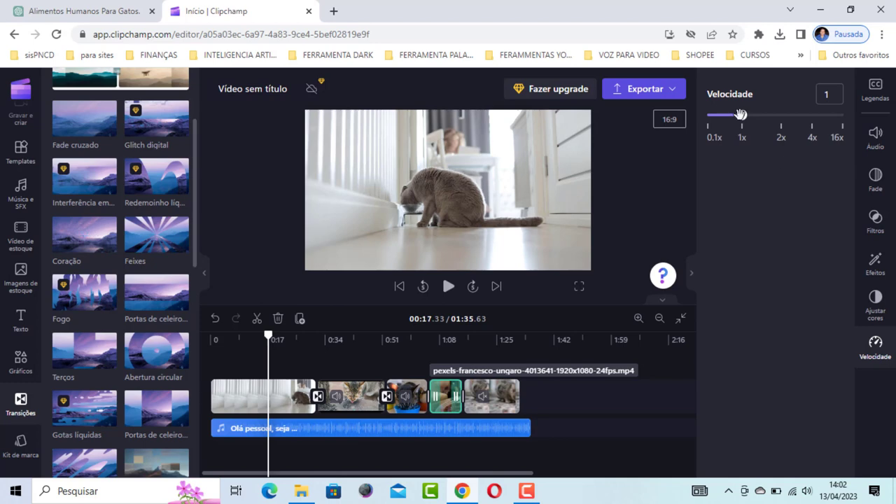
{"action": "left_click_drag", "start_coordinate": [741, 114], "coordinate": [732, 115]}
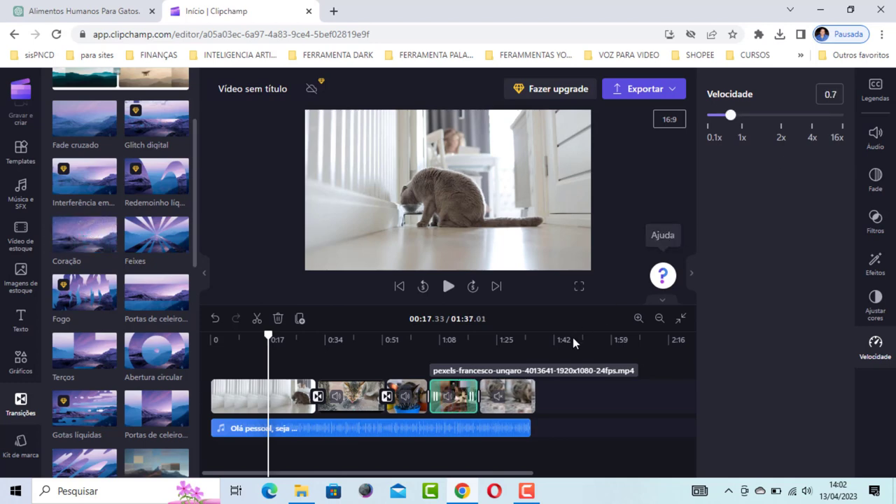
{"action": "left_click", "coordinate": [535, 394]}
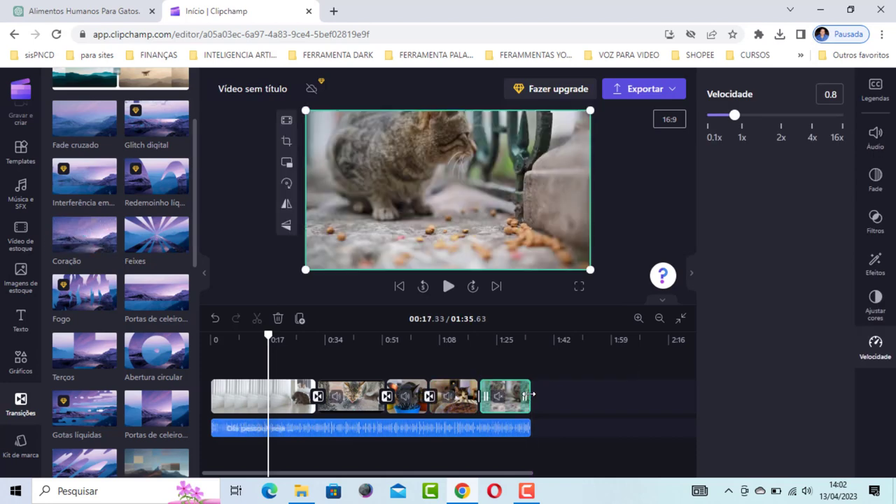
{"action": "left_click", "coordinate": [872, 361]}
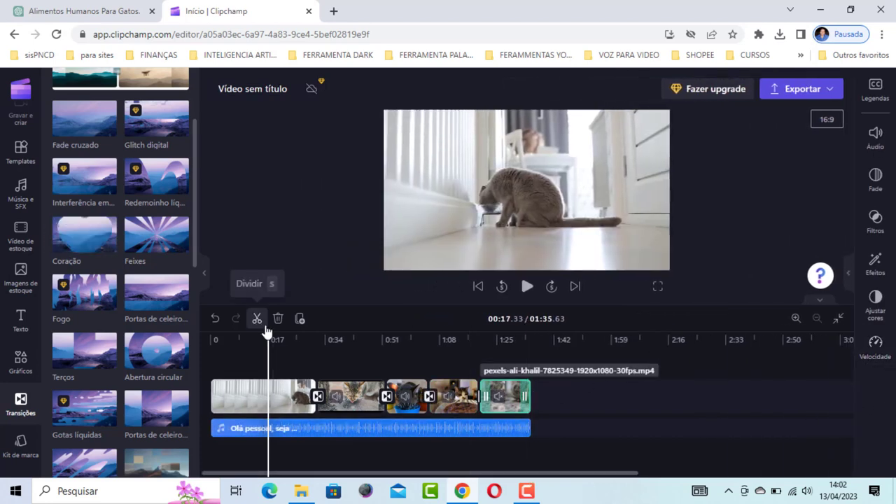
Step: Return the playhead to zero, look over the middle clips on the timeline, and play the video from the start
{"action": "left_click_drag", "start_coordinate": [249, 341], "coordinate": [199, 343]}
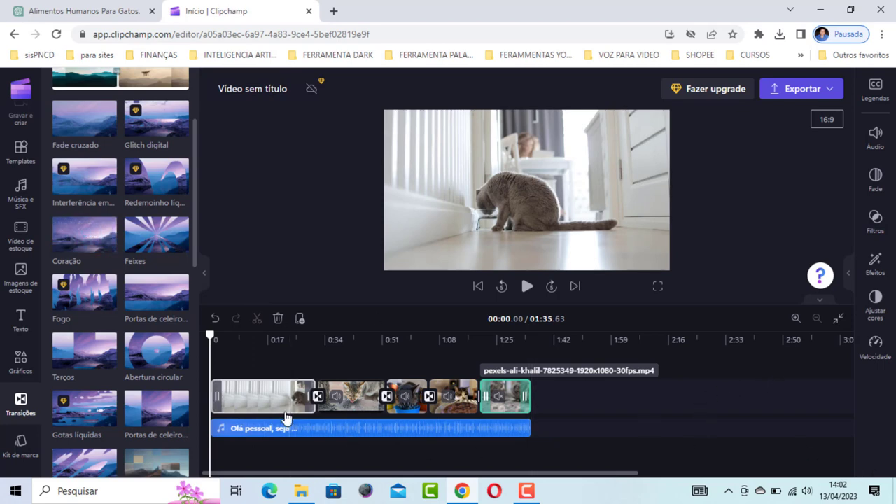
{"action": "left_click", "coordinate": [337, 400]}
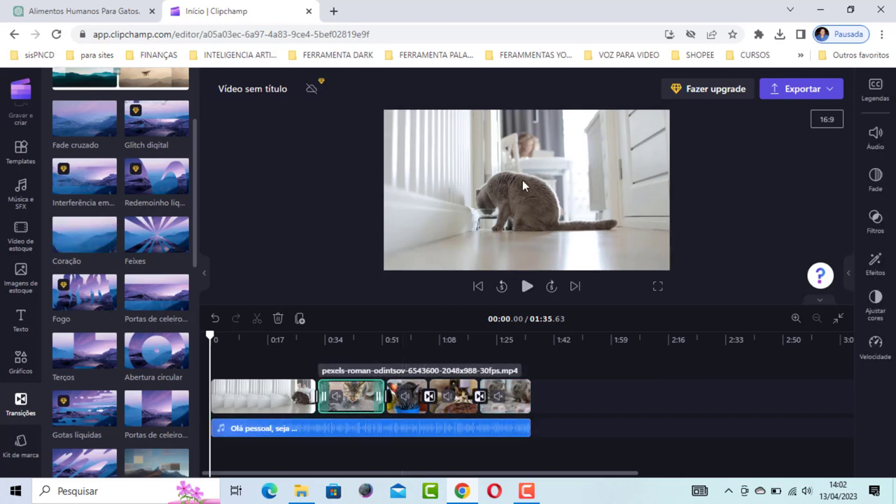
{"action": "left_click", "coordinate": [407, 401]}
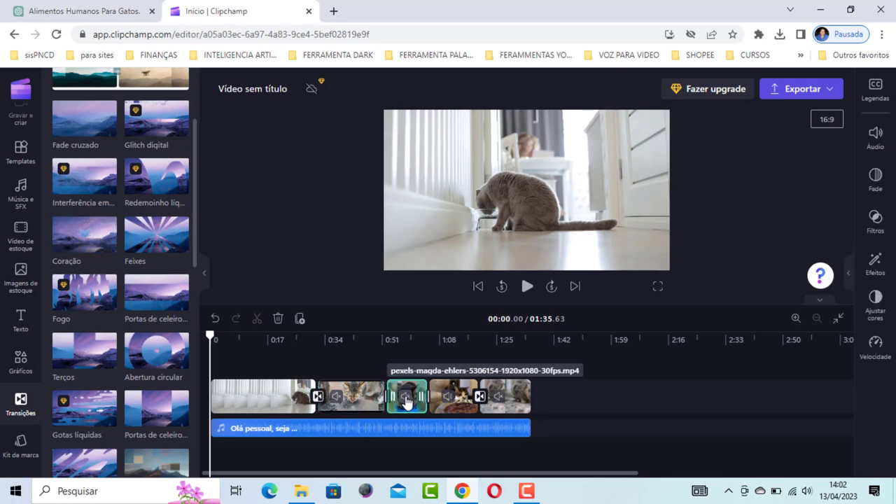
{"action": "left_click", "coordinate": [451, 401]}
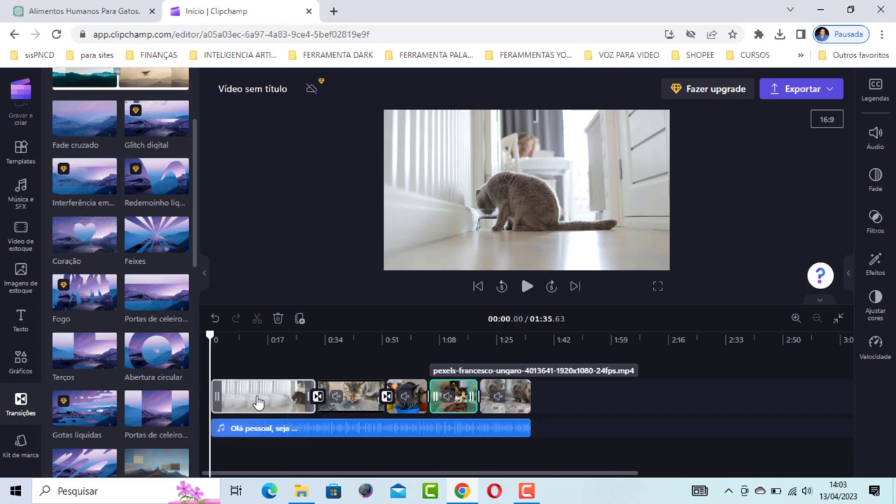
{"action": "left_click", "coordinate": [528, 289]}
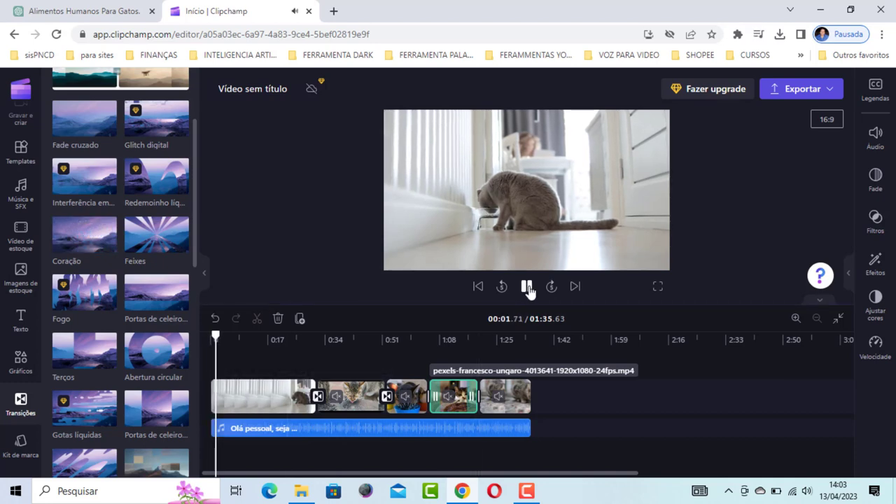
Step: Make the pexels-roman clip fill the 16:9 frame, check the remaining clips, and return the playhead to zero
{"action": "left_click", "coordinate": [528, 289]}
{"action": "left_click", "coordinate": [312, 344]}
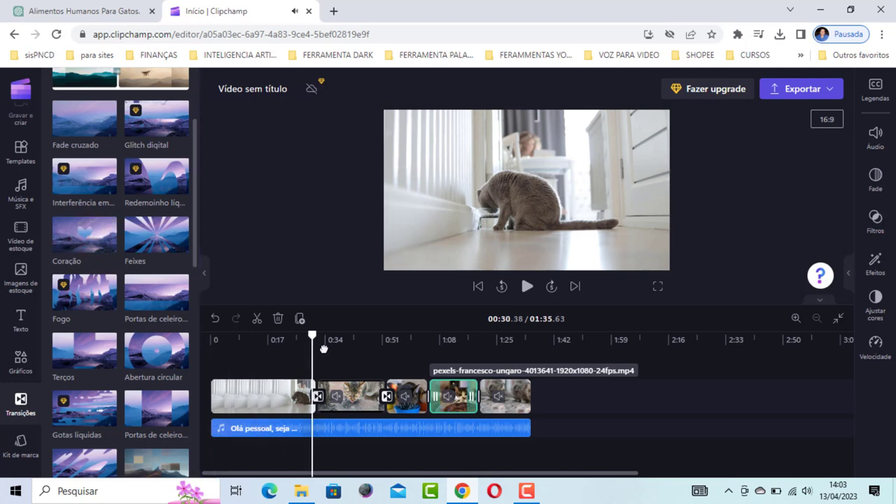
{"action": "left_click", "coordinate": [340, 344]}
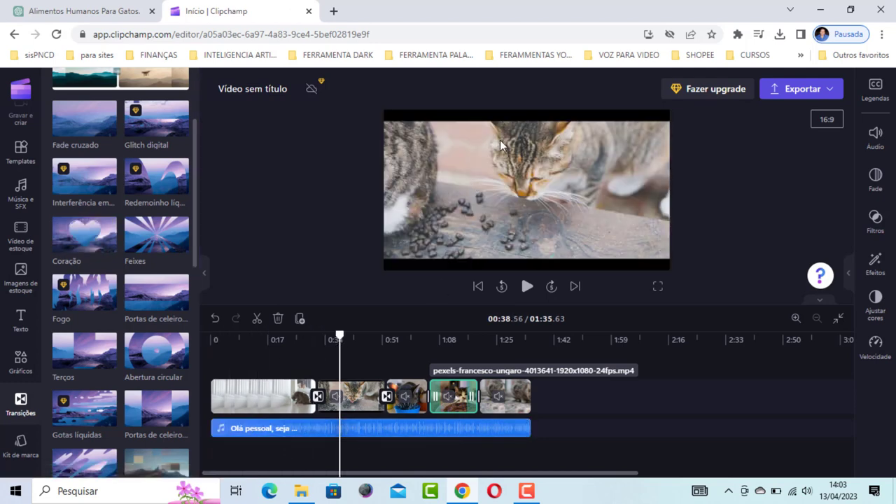
{"action": "left_click", "coordinate": [459, 171]}
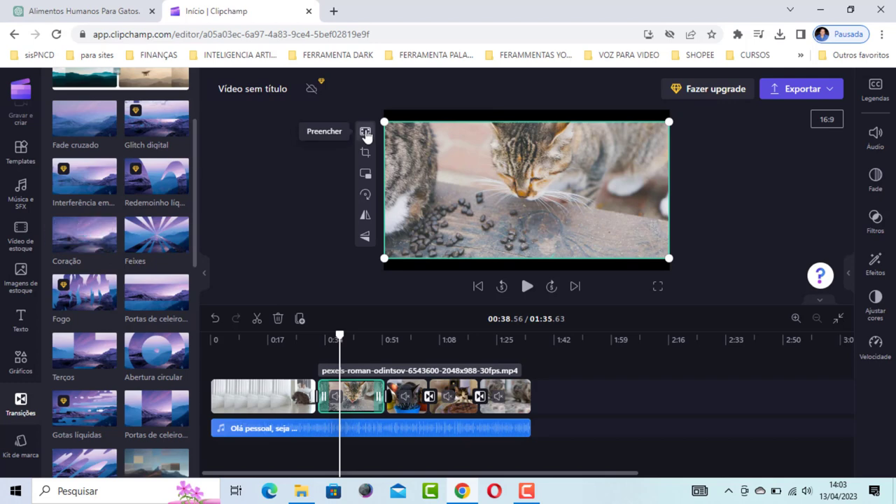
{"action": "left_click", "coordinate": [365, 134]}
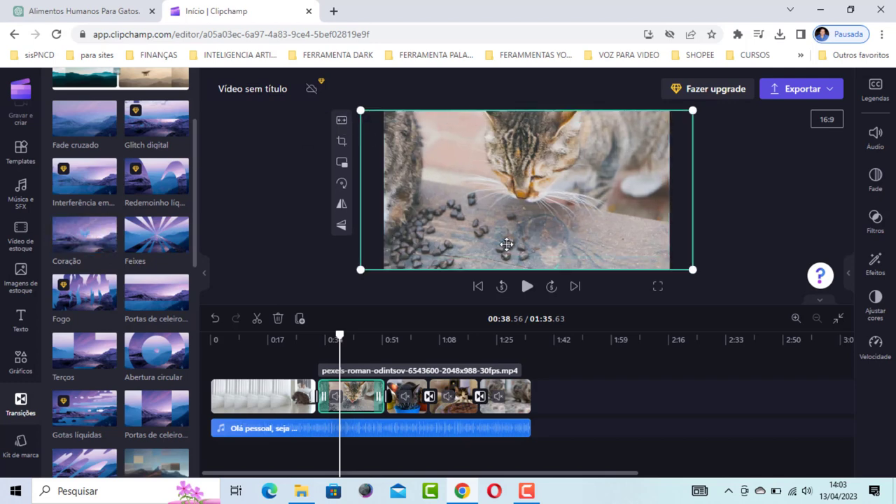
{"action": "left_click_drag", "start_coordinate": [340, 337], "coordinate": [504, 352]}
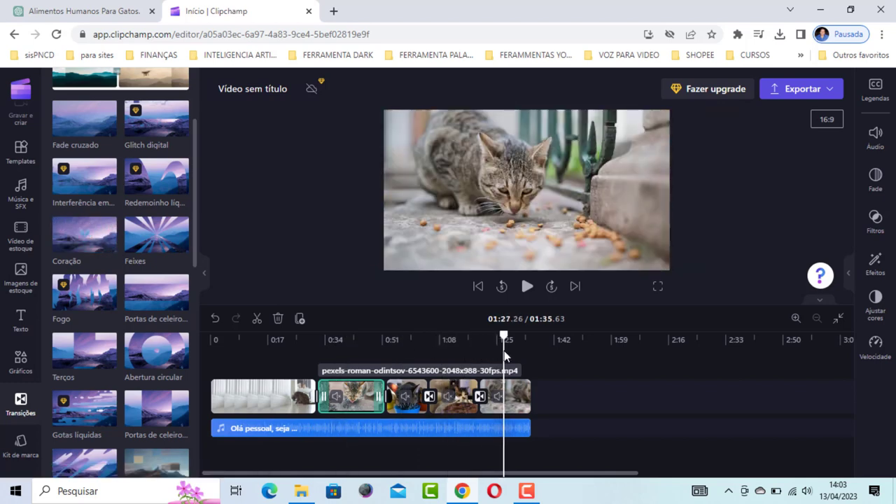
{"action": "left_click_drag", "start_coordinate": [444, 357], "coordinate": [210, 360]}
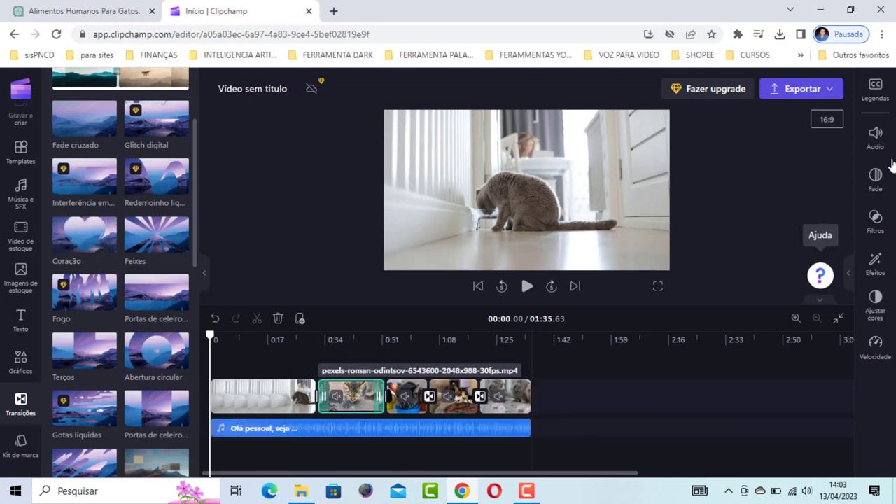
Step: Turn on automatic captions for the project with Português (Brasil) as the recognition language
{"action": "left_click", "coordinate": [876, 89]}
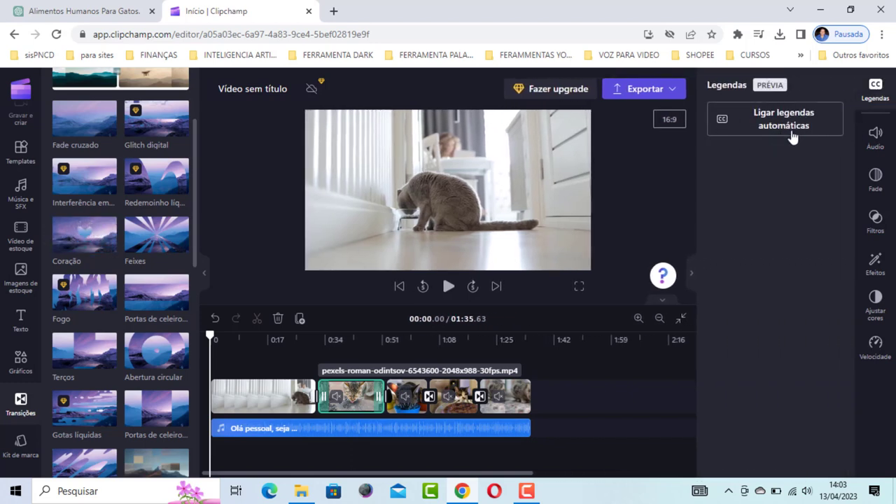
{"action": "left_click", "coordinate": [783, 121]}
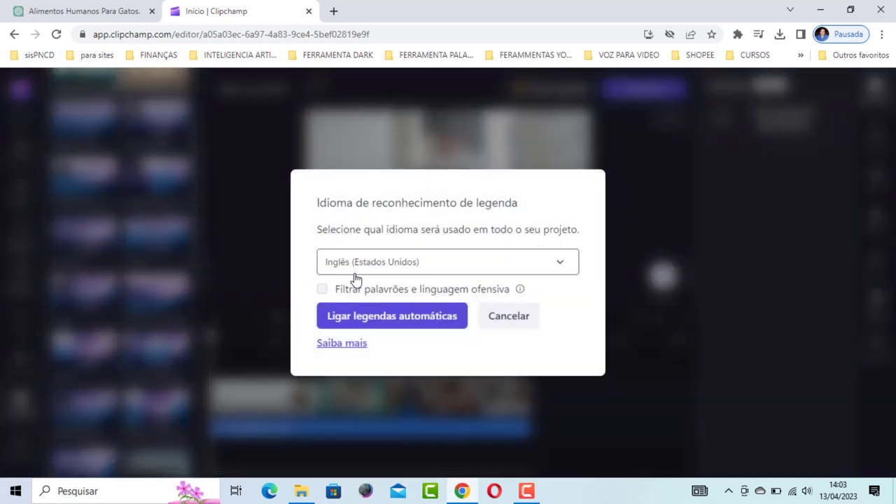
{"action": "left_click", "coordinate": [565, 267]}
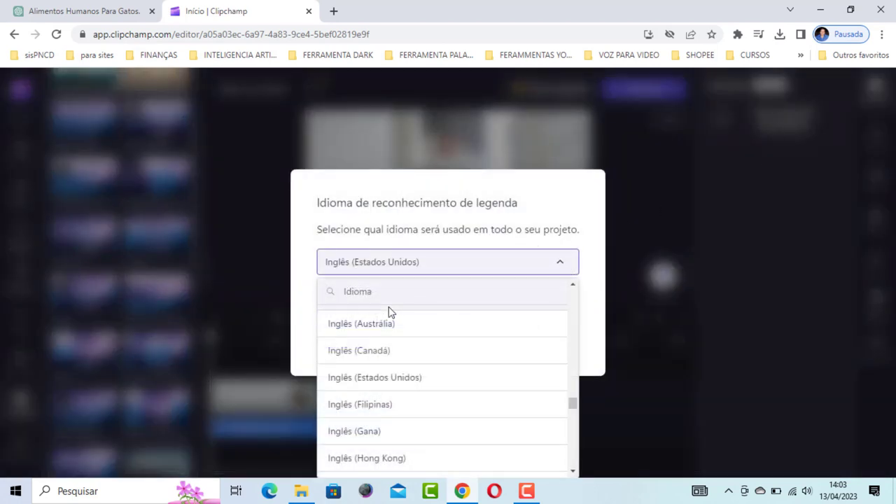
{"action": "type", "text": "por"}
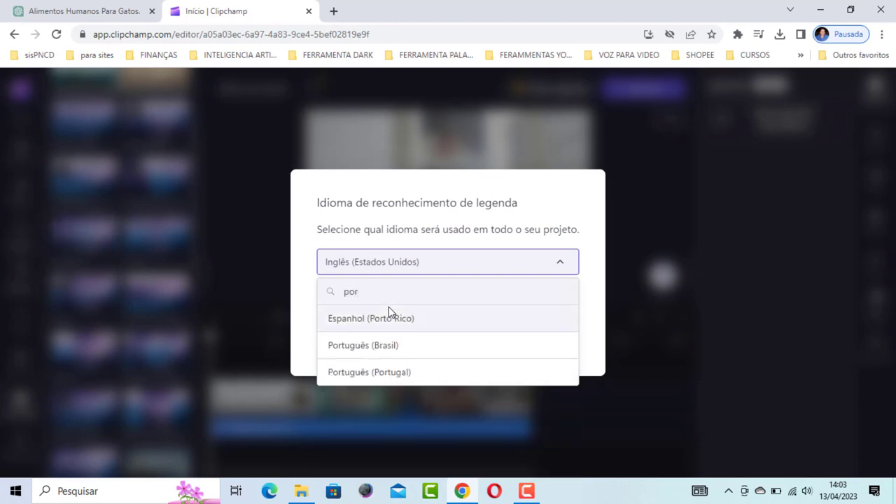
{"action": "left_click", "coordinate": [365, 346]}
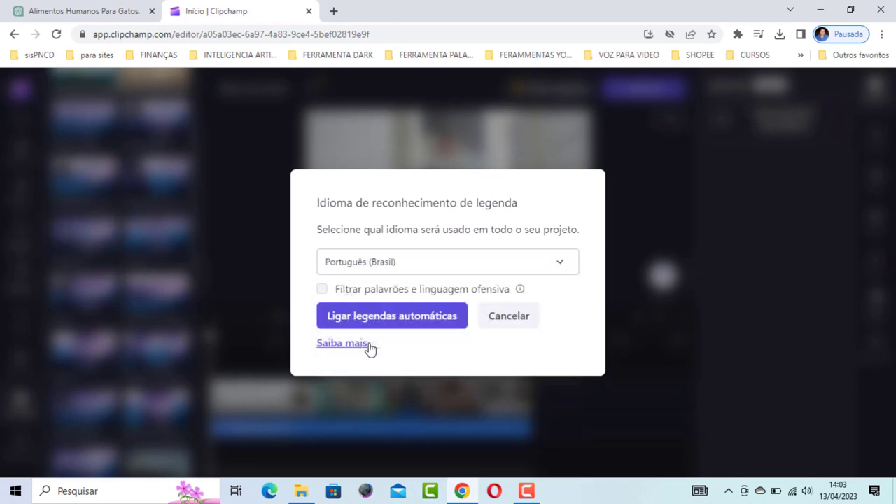
{"action": "left_click", "coordinate": [420, 315]}
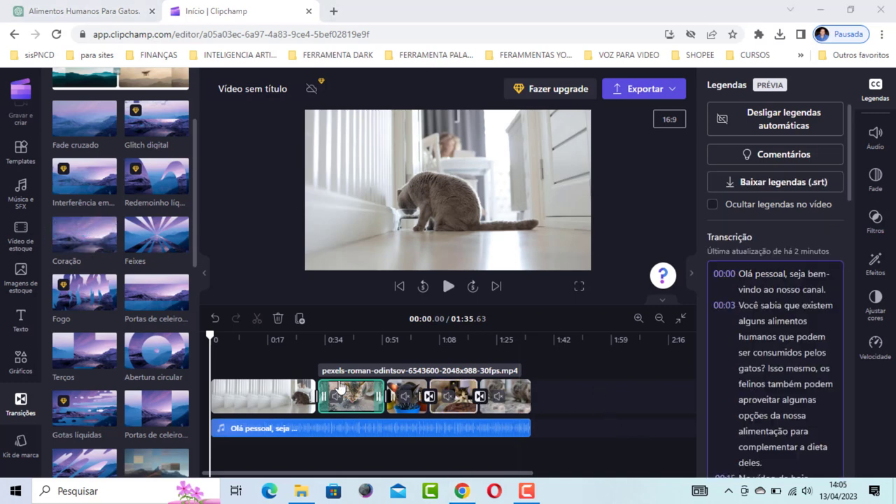
Step: Play the captioned video from the start, follow the transcript alongside it, and pause at about 29 seconds
{"action": "scroll", "coordinate": [760, 270], "scroll_direction": "down", "scroll_amount": 1}
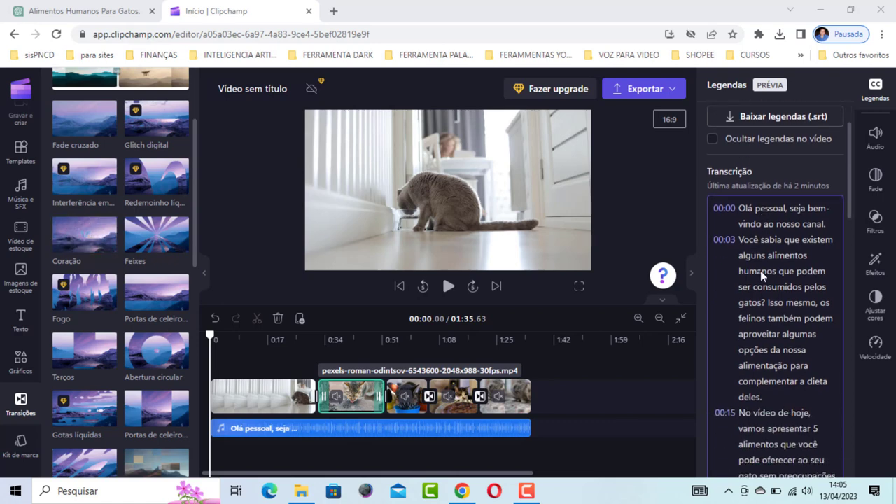
{"action": "scroll", "coordinate": [760, 271], "scroll_direction": "up", "scroll_amount": 1}
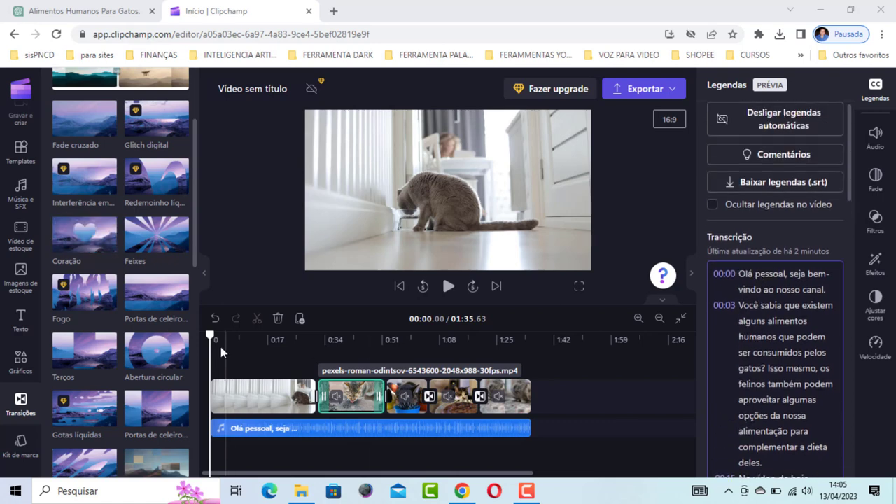
{"action": "left_click", "coordinate": [448, 289]}
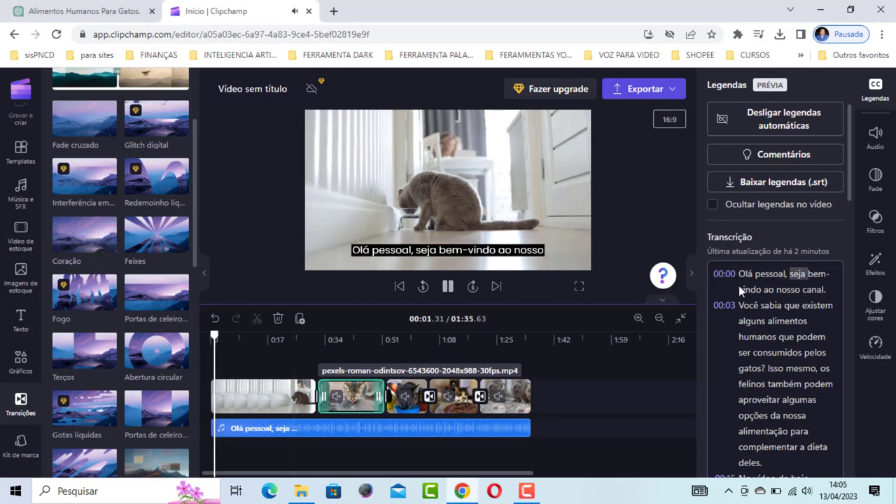
{"action": "scroll", "coordinate": [749, 299], "scroll_direction": "down", "scroll_amount": 1}
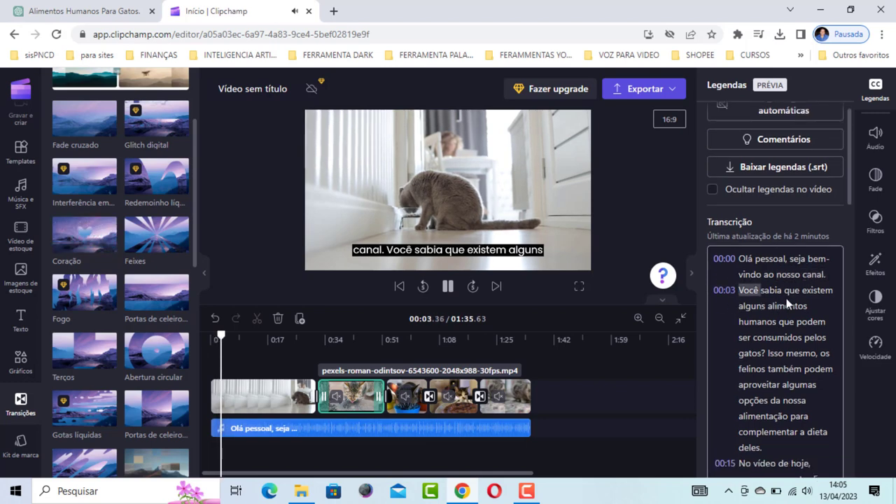
{"action": "scroll", "coordinate": [809, 297], "scroll_direction": "down", "scroll_amount": 1}
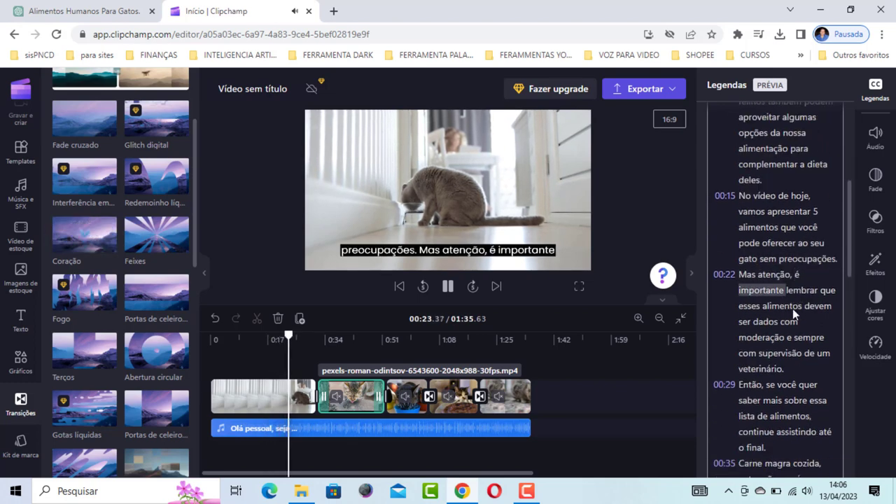
{"action": "left_click", "coordinate": [448, 287]}
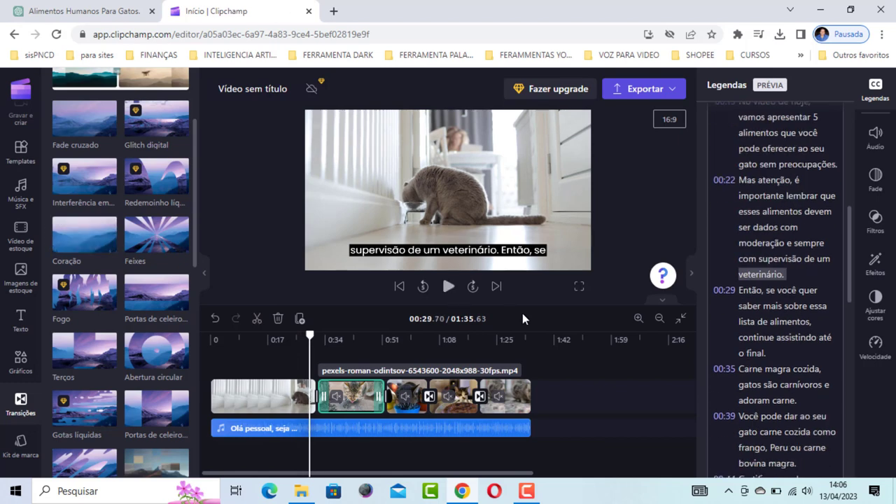
Step: Shorten the word "veterinário" to "veteriná" in the transcript segment that starts at 00:22
{"action": "left_click", "coordinate": [783, 258]}
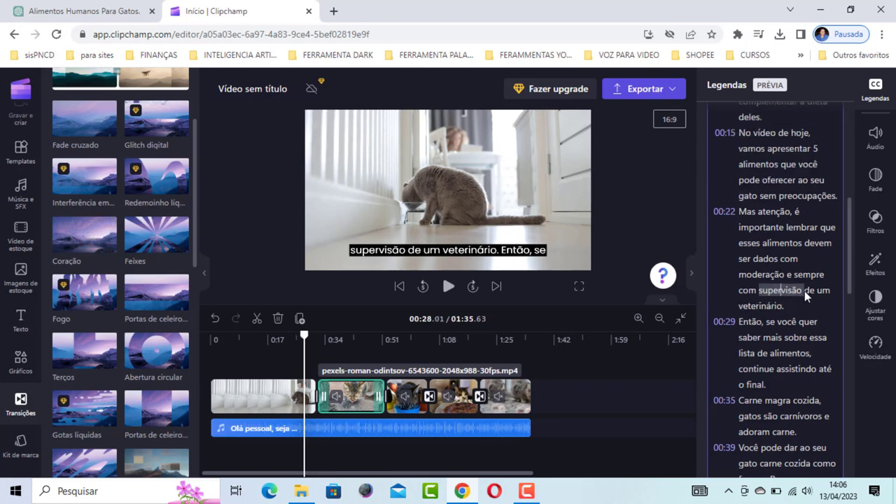
{"action": "left_click", "coordinate": [770, 308]}
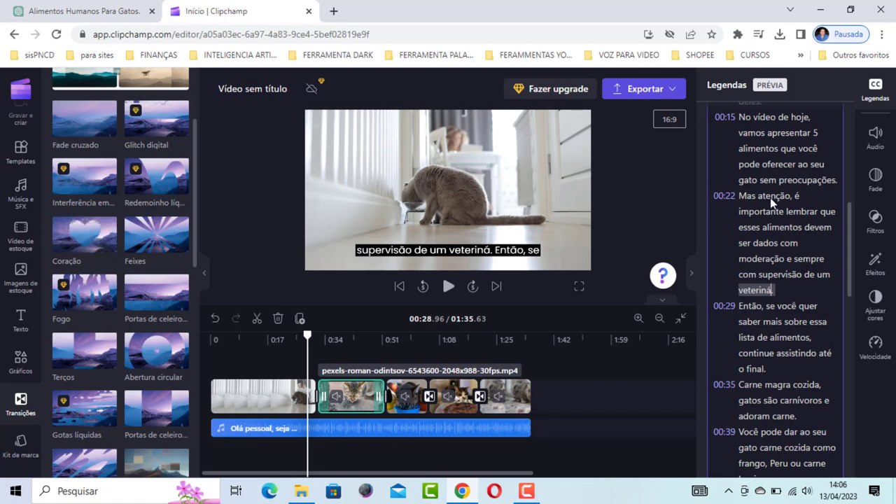
Step: Review the generated transcript from the opening greeting to the cooked rice section for wording that needs correction
{"action": "scroll", "coordinate": [773, 285], "scroll_direction": "down", "scroll_amount": 7}
{"action": "scroll", "coordinate": [773, 285], "scroll_direction": "down", "scroll_amount": 3}
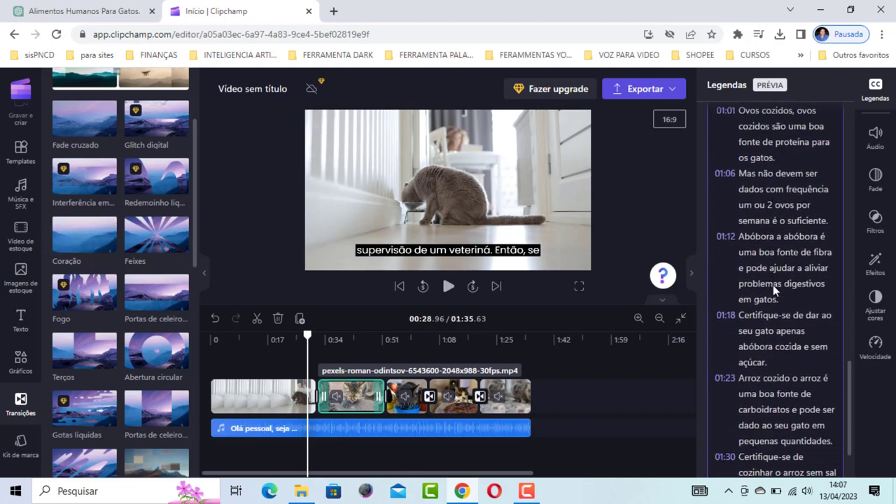
{"action": "scroll", "coordinate": [757, 328], "scroll_direction": "up", "scroll_amount": 4}
{"action": "scroll", "coordinate": [758, 322], "scroll_direction": "up", "scroll_amount": 10}
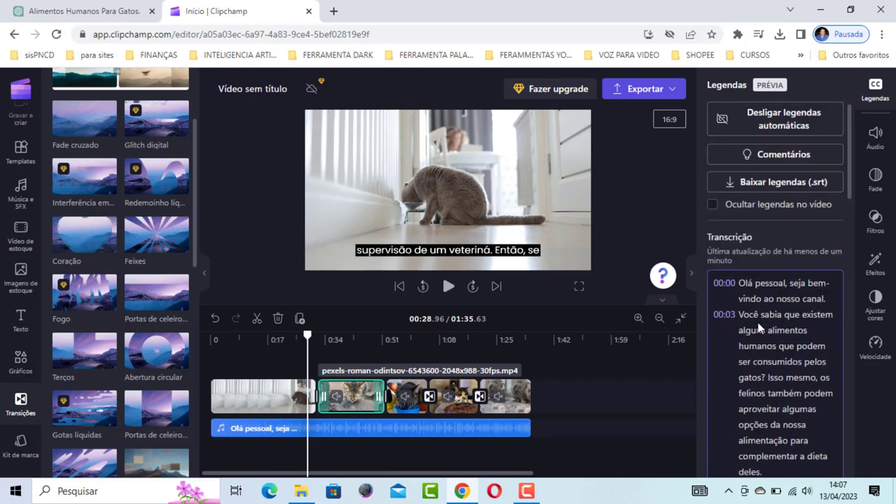
{"action": "scroll", "coordinate": [760, 328], "scroll_direction": "down", "scroll_amount": 2}
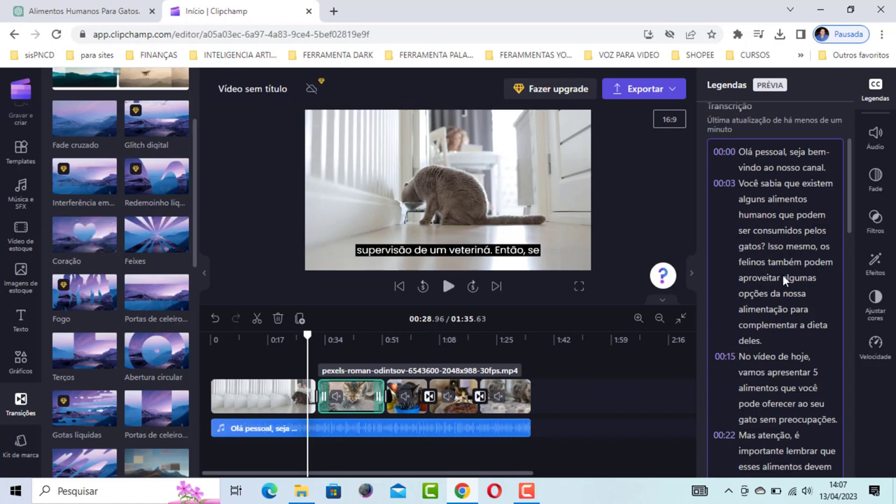
{"action": "scroll", "coordinate": [764, 223], "scroll_direction": "down", "scroll_amount": 8}
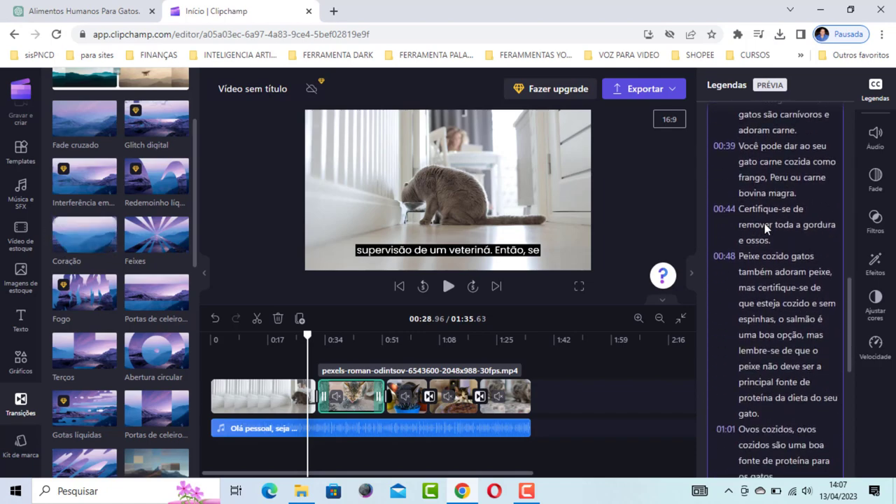
{"action": "scroll", "coordinate": [765, 223], "scroll_direction": "down", "scroll_amount": 5}
{"action": "scroll", "coordinate": [764, 223], "scroll_direction": "up", "scroll_amount": 4}
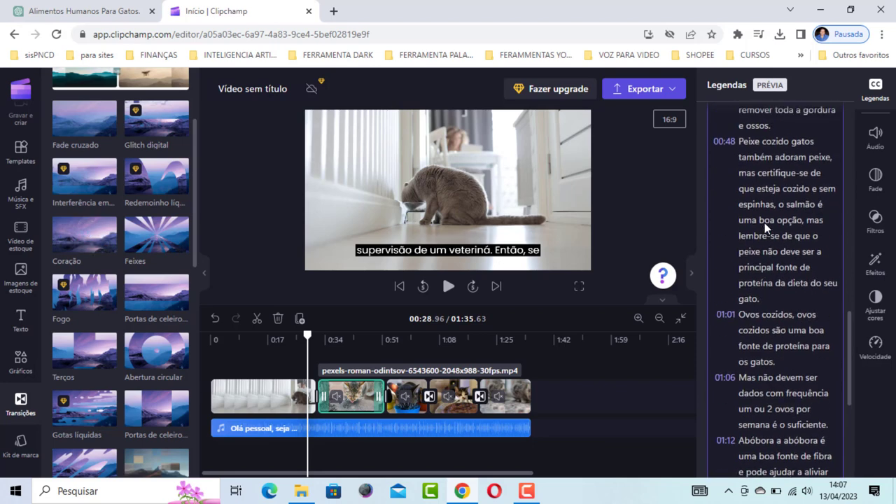
{"action": "scroll", "coordinate": [765, 222], "scroll_direction": "up", "scroll_amount": 5}
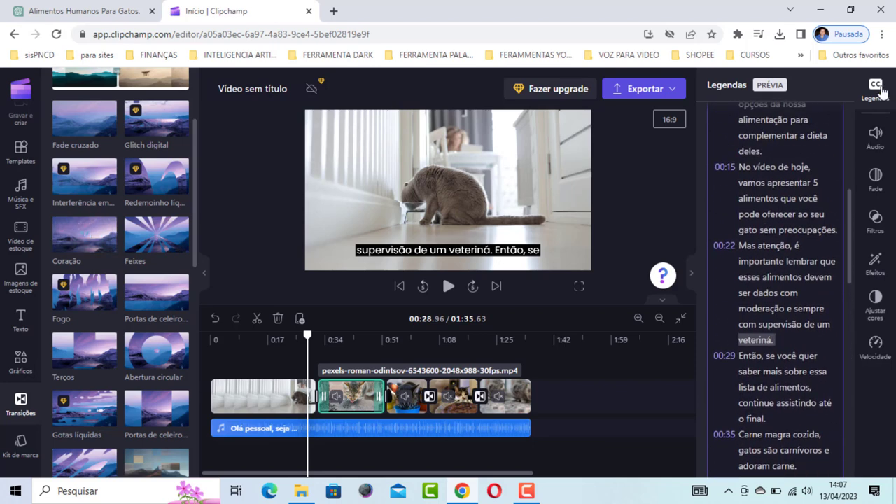
Step: Close the captions settings and export the video as an MP4 in 1080p quality
{"action": "left_click", "coordinate": [881, 90]}
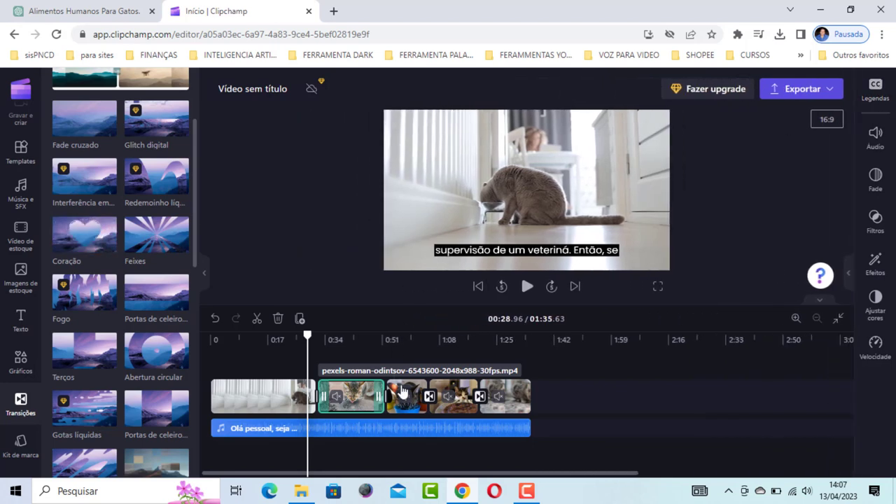
{"action": "left_click", "coordinate": [827, 91]}
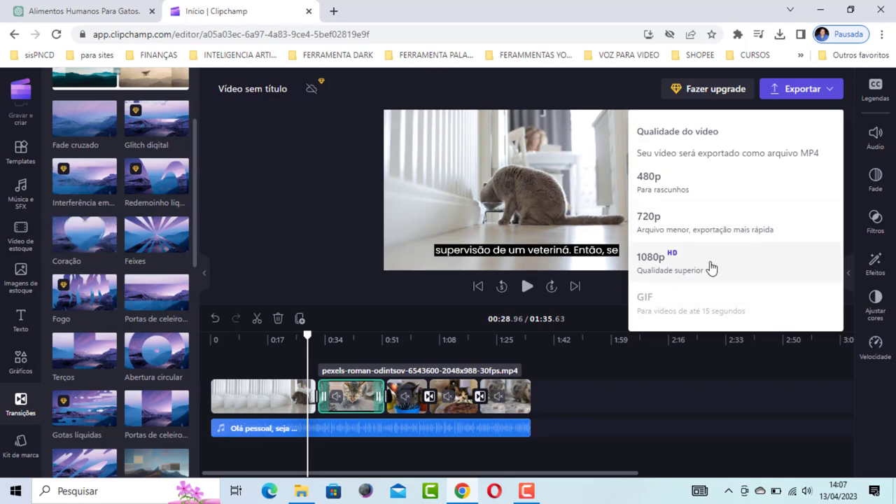
{"action": "left_click", "coordinate": [661, 269]}
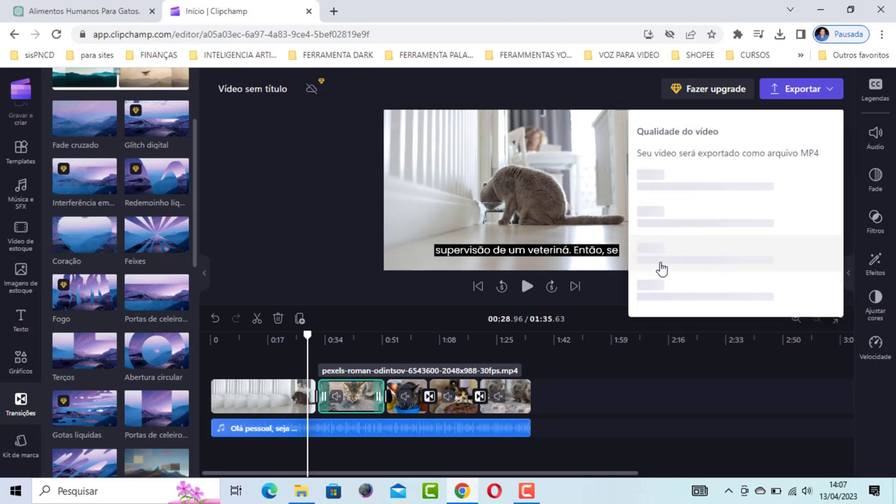